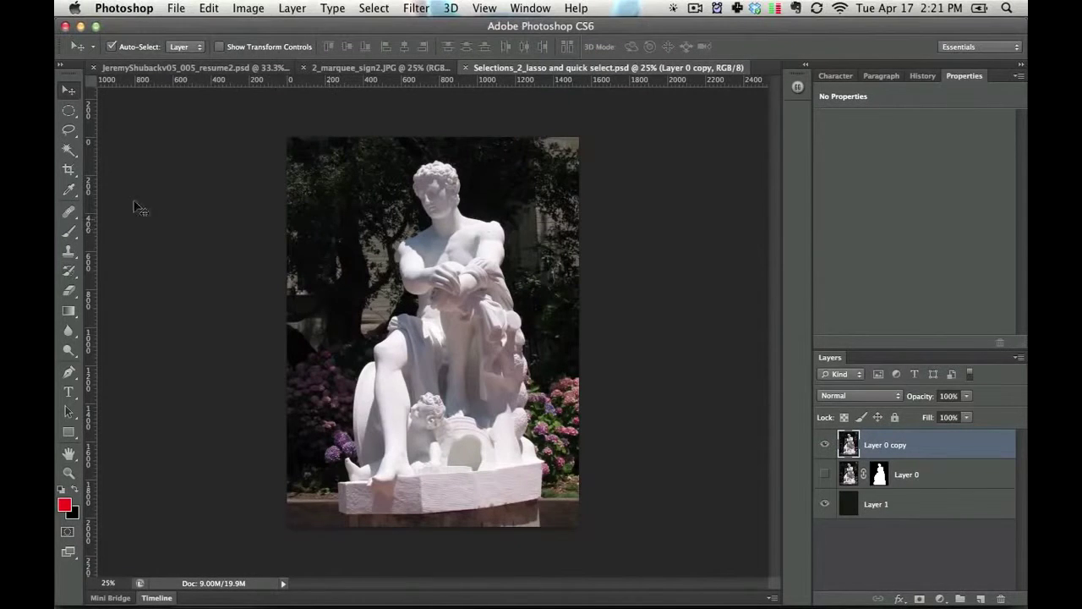
Step: Try a trial crop of the statue photo by pulling two corners in, cancel it, then reselect Crop
click(69, 169)
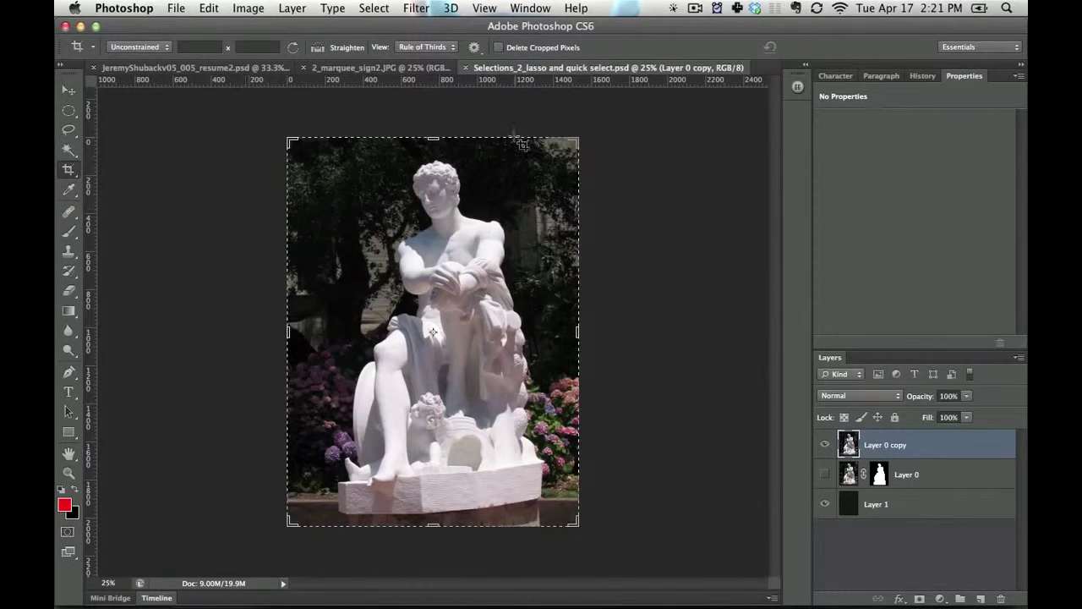
drag(566, 146, 516, 190)
drag(330, 471, 368, 420)
key(Escape)
key(c)
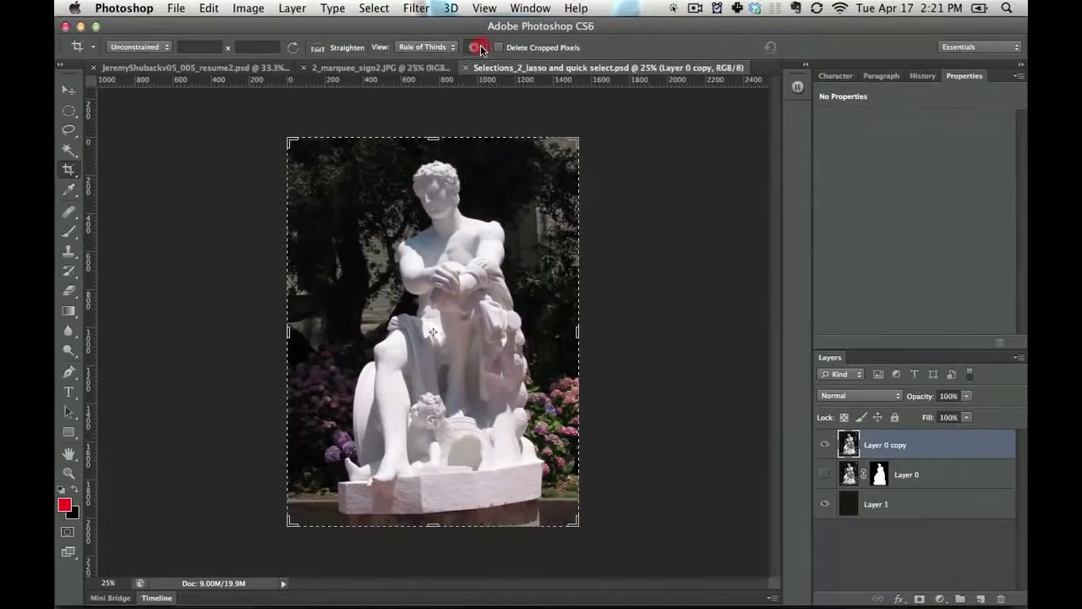
Step: Toggle Classic Mode on and off, turn off Auto Center Preview, and resize the crop frame
click(478, 49)
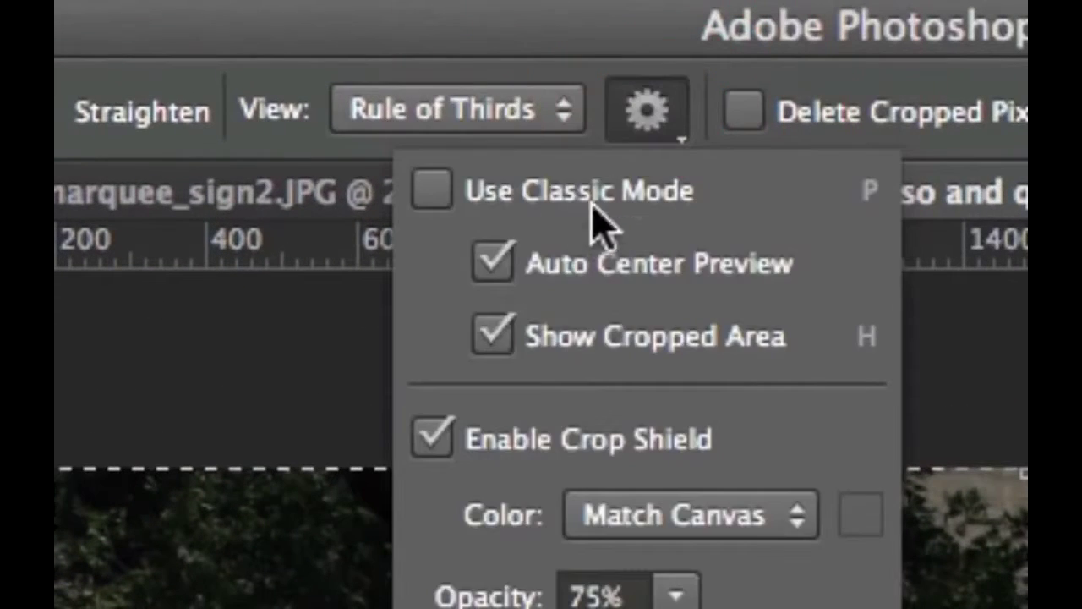
click(440, 68)
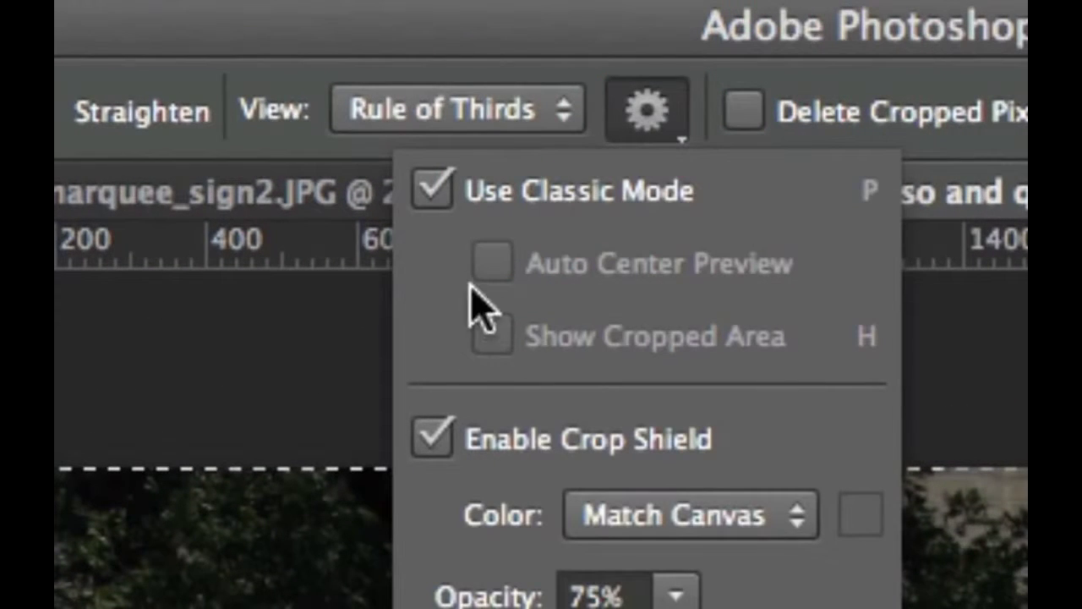
click(477, 192)
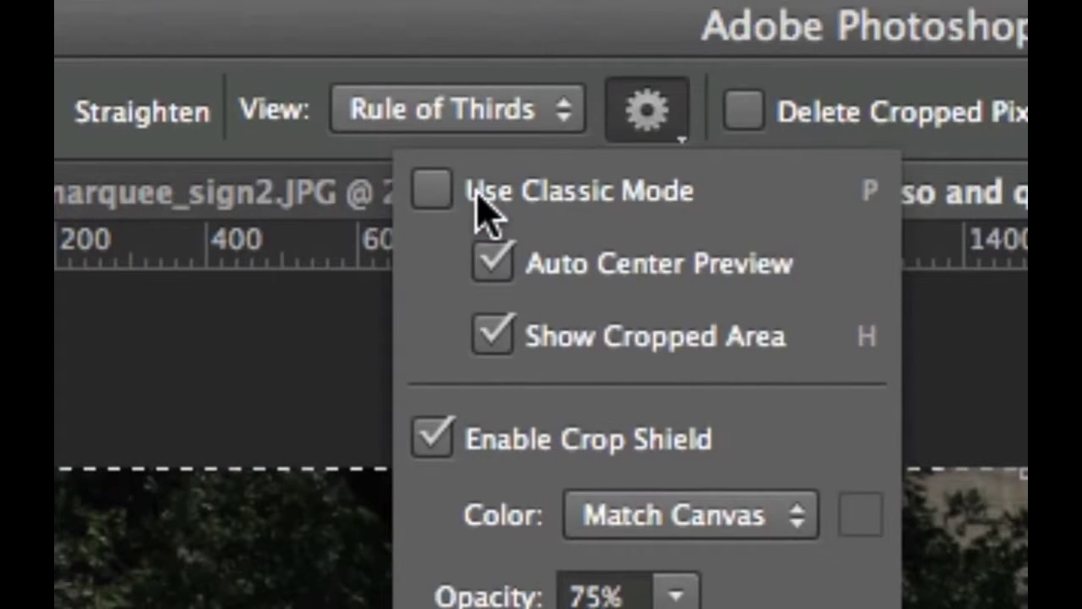
click(647, 110)
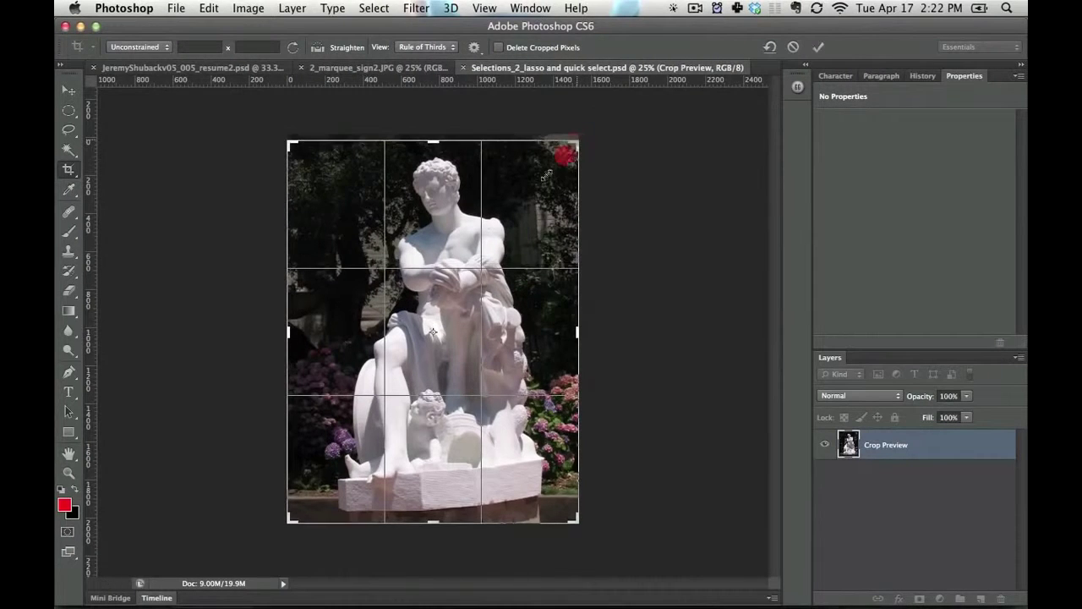
drag(546, 175, 550, 152)
click(474, 48)
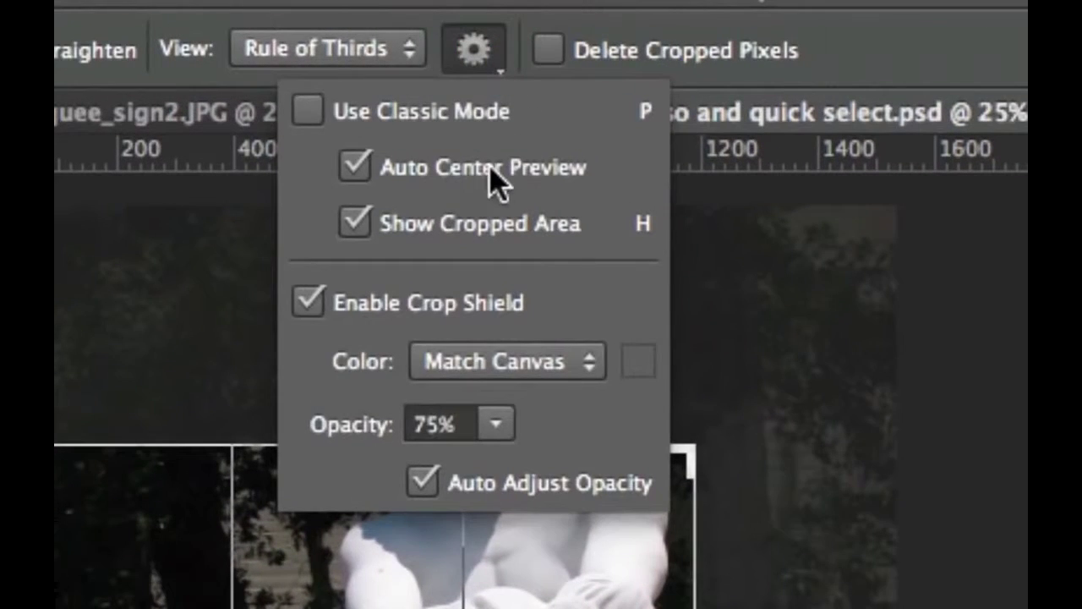
click(461, 176)
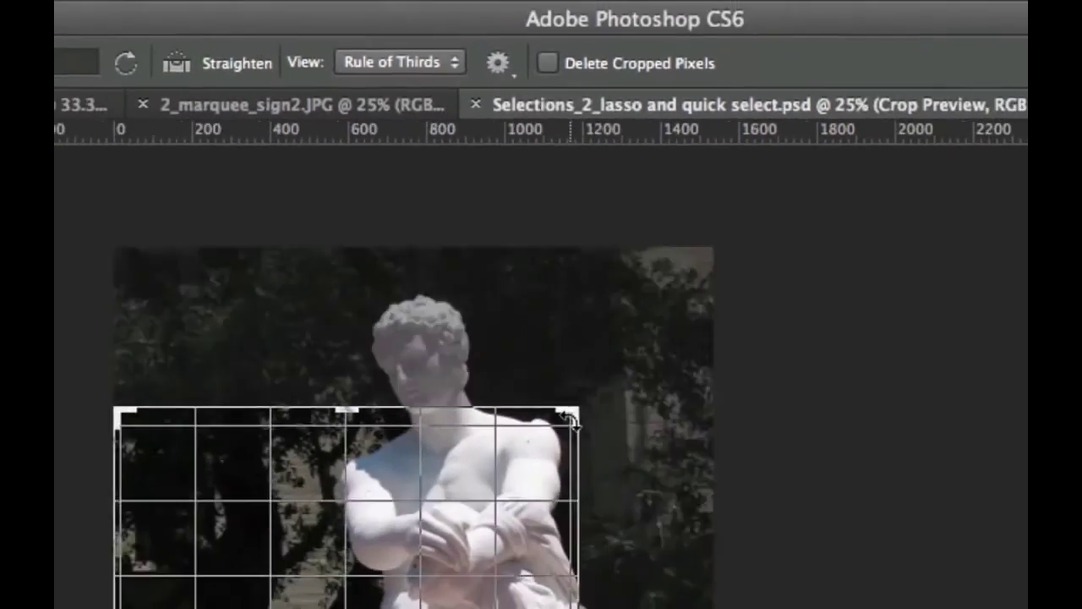
drag(573, 416, 648, 342)
Step: Re-enable Auto Center Preview and test the Show Cropped Area and Crop Shield options, colour unchanged
click(497, 62)
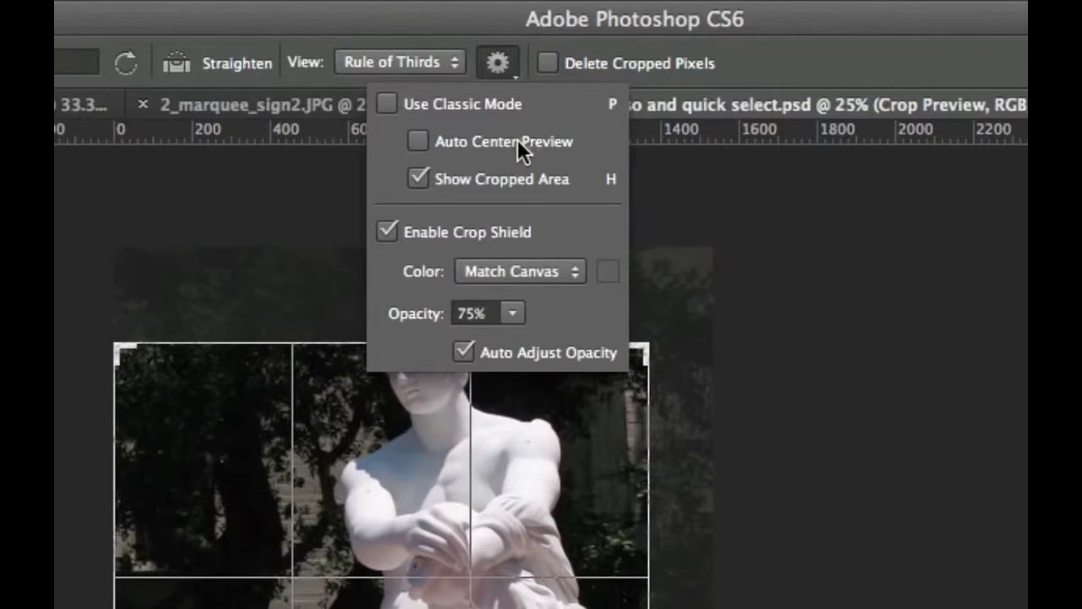
click(539, 142)
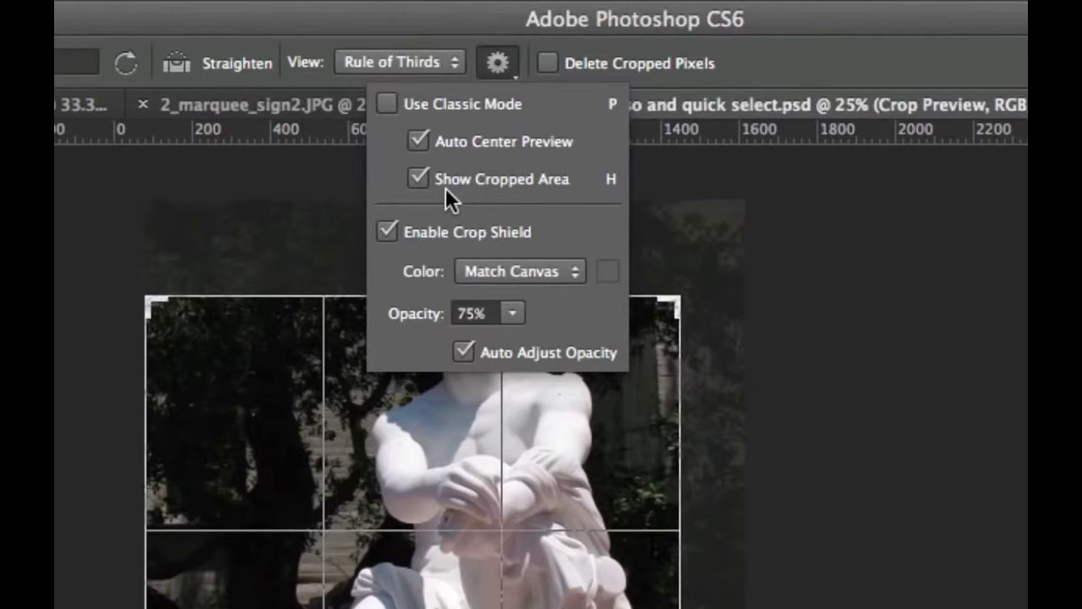
click(437, 181)
click(437, 180)
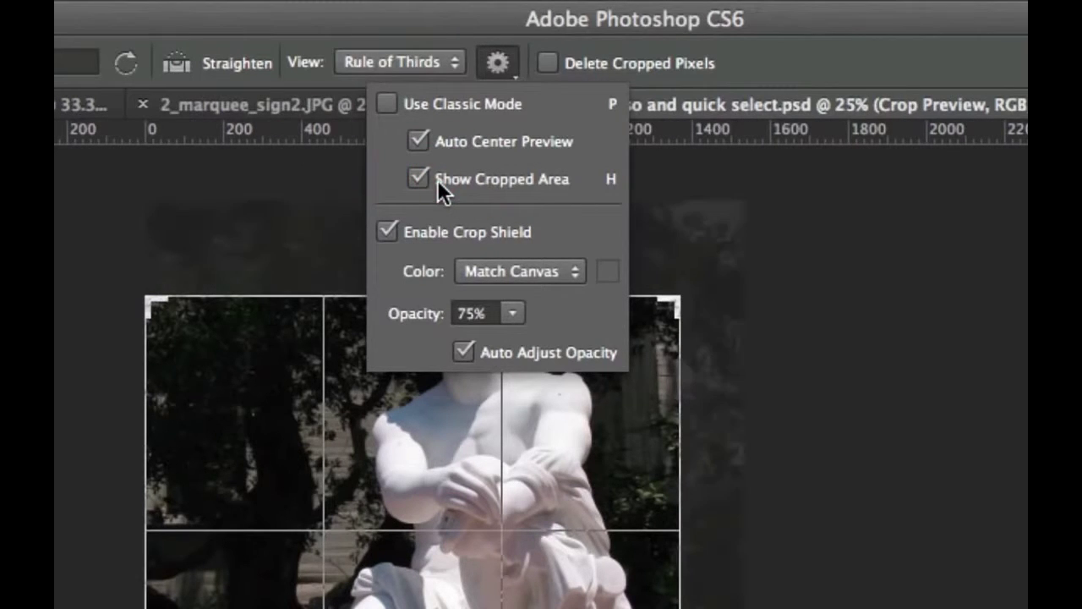
click(392, 233)
click(389, 232)
click(522, 271)
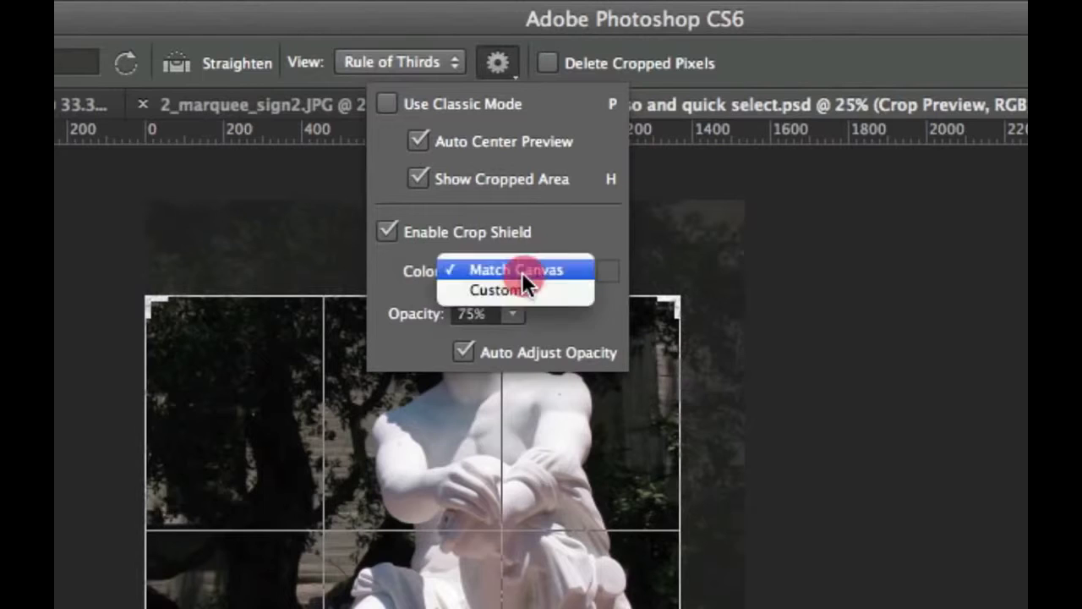
click(573, 228)
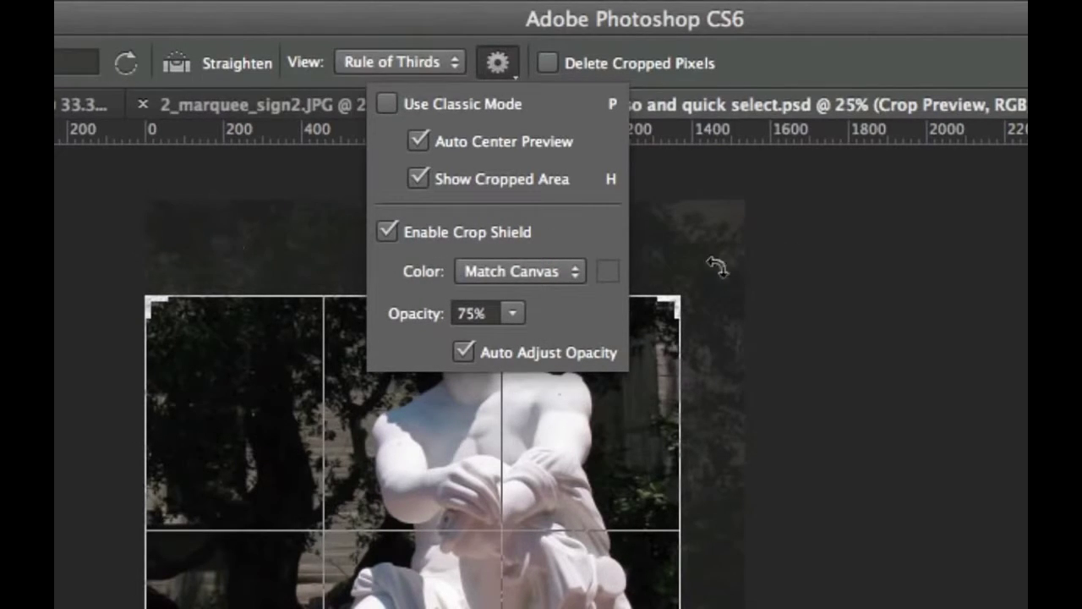
Step: Try the Grid and Golden Ratio overlays, settle on Rule of Thirds, then cancel the crop
click(497, 66)
click(433, 57)
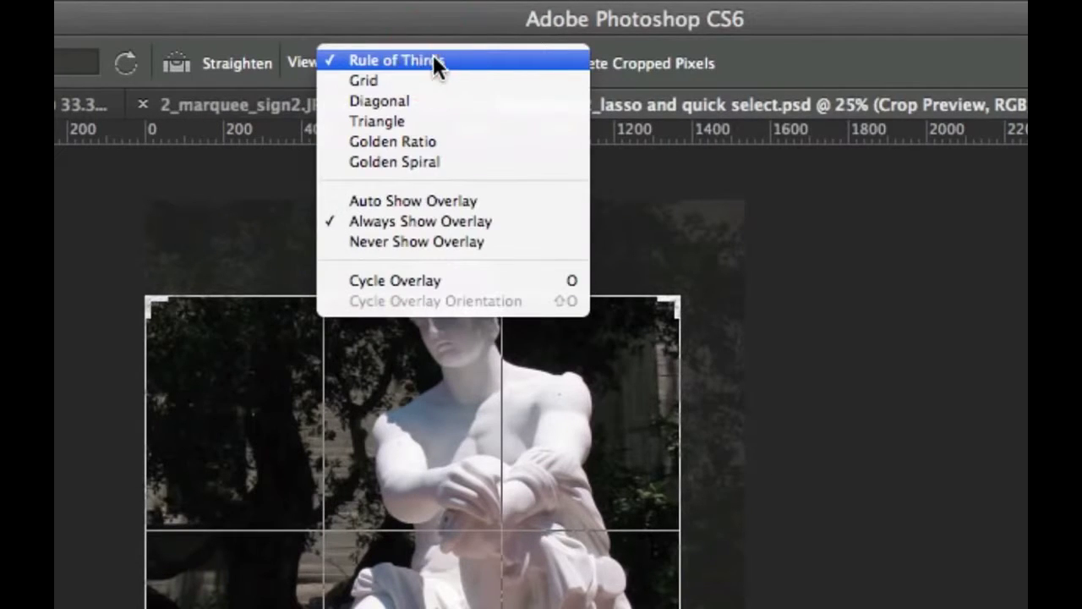
click(435, 78)
click(420, 59)
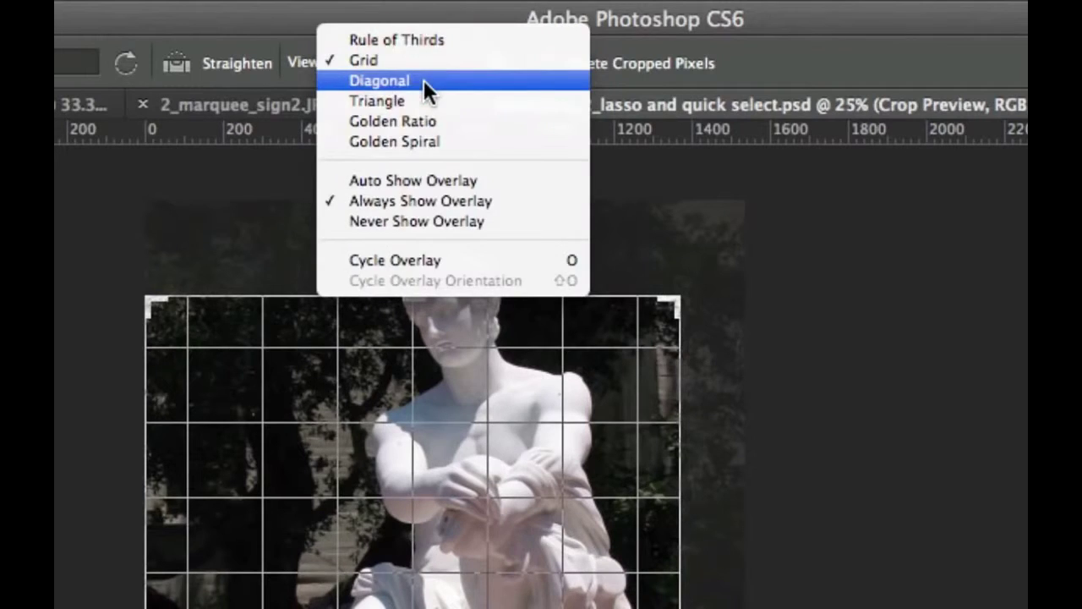
click(424, 50)
click(424, 50)
click(425, 98)
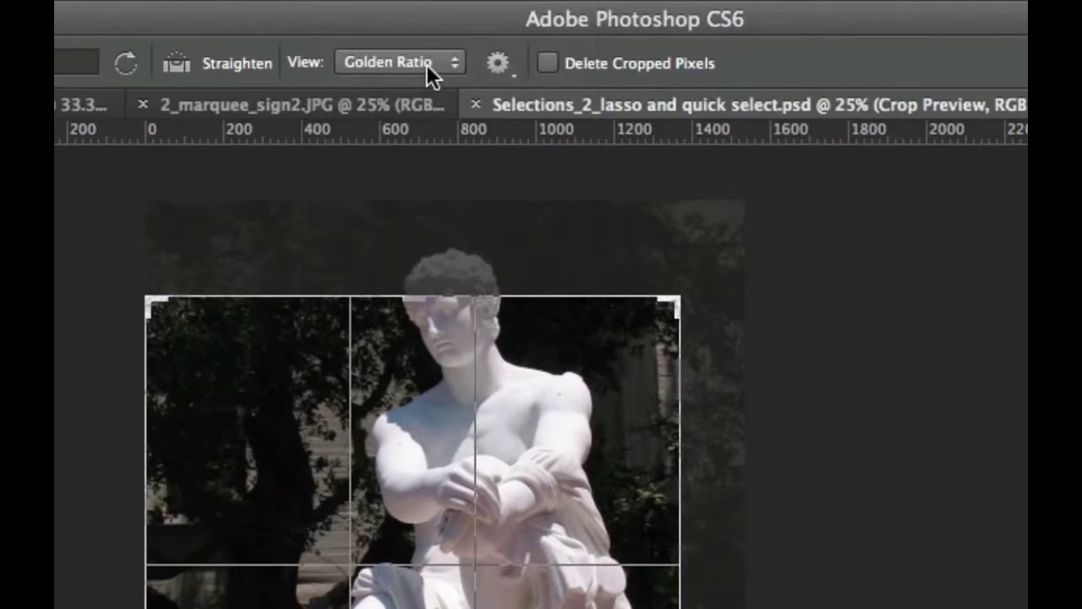
click(426, 63)
mouse_move(419, 2)
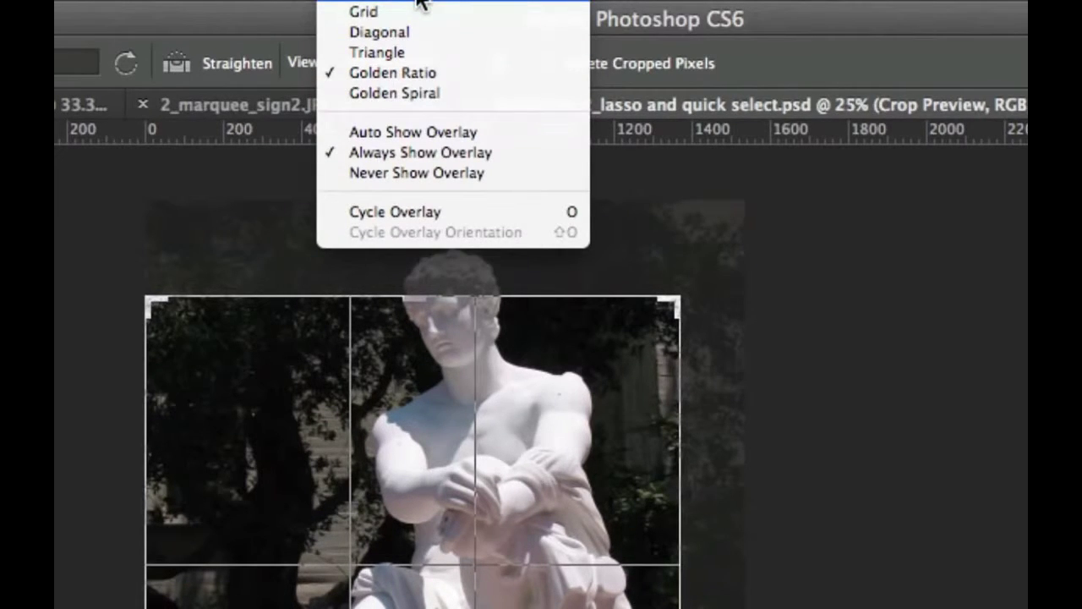
click(418, 2)
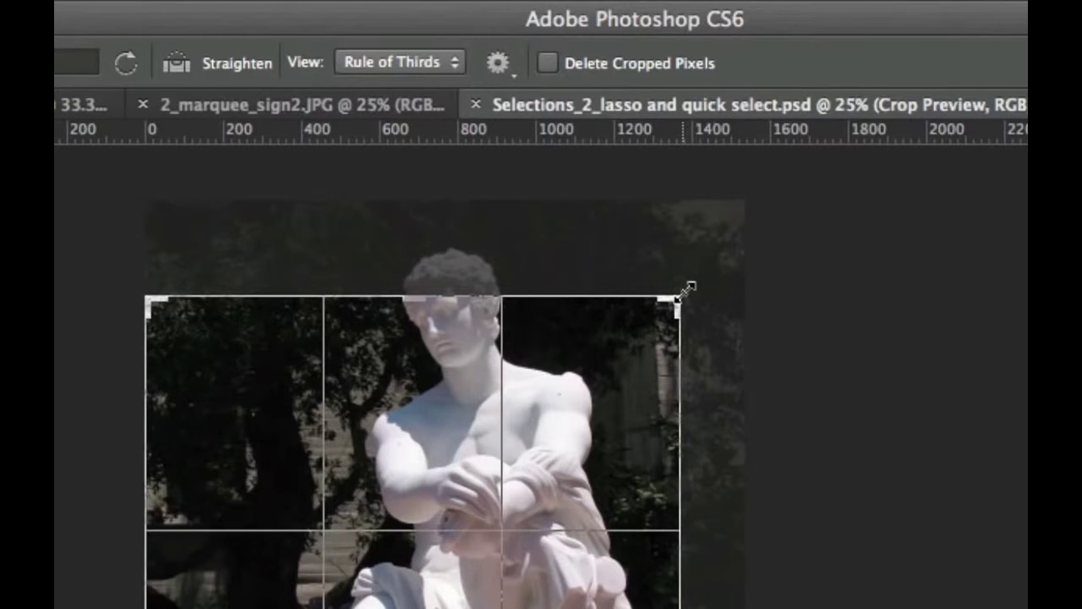
key(Escape)
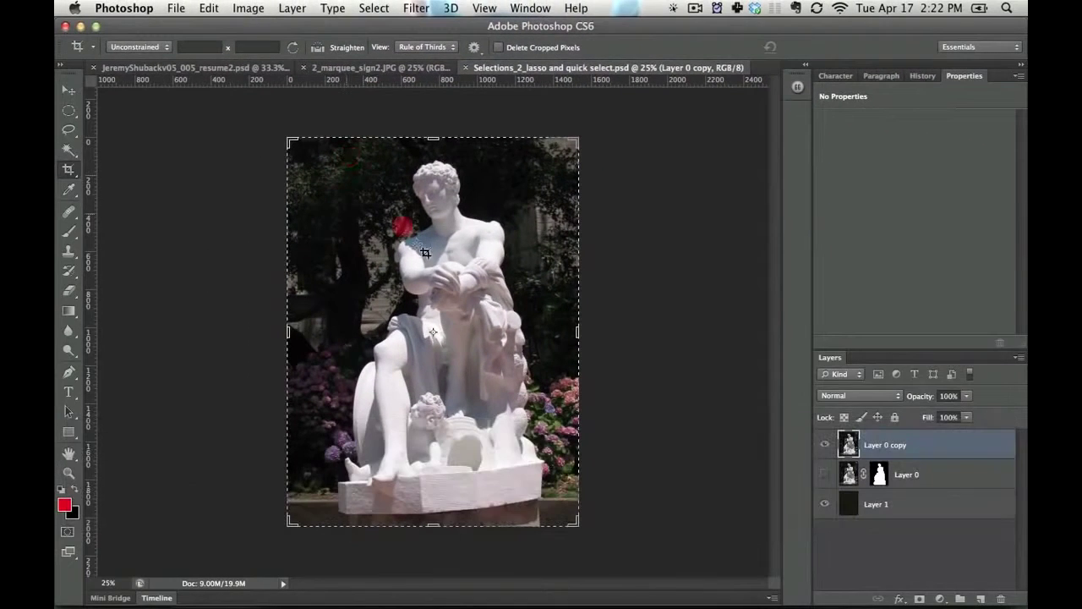
drag(425, 252, 532, 431)
key(Return)
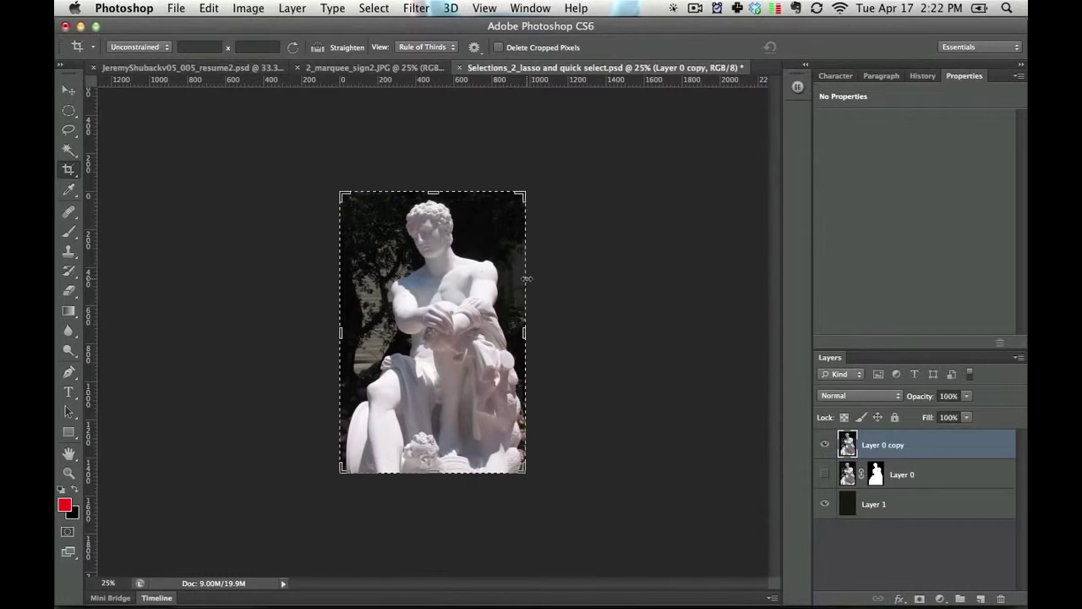
key(super+z)
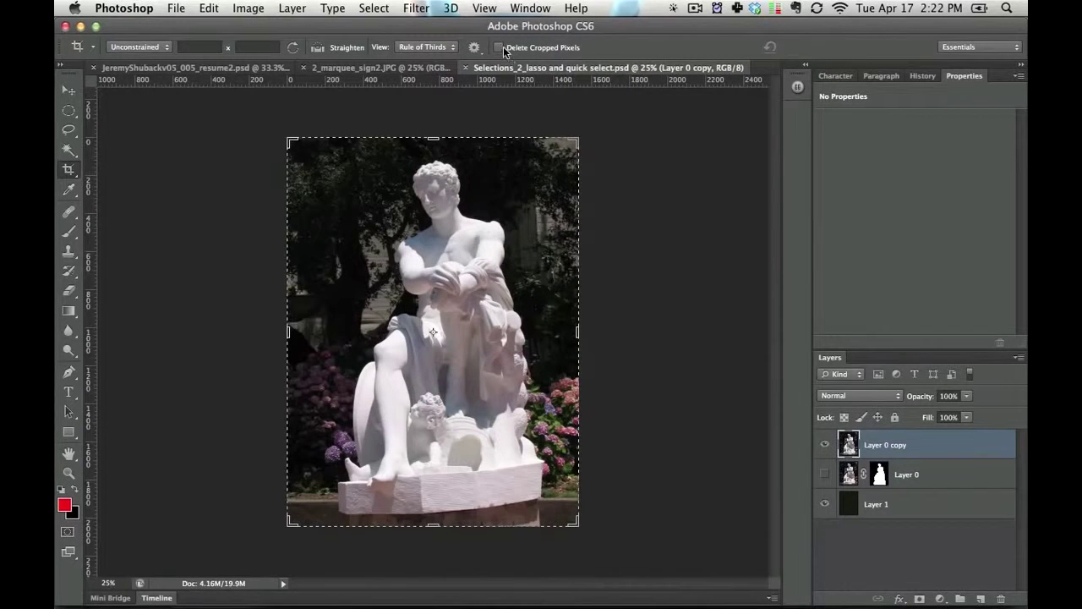
drag(358, 155, 572, 376)
key(Return)
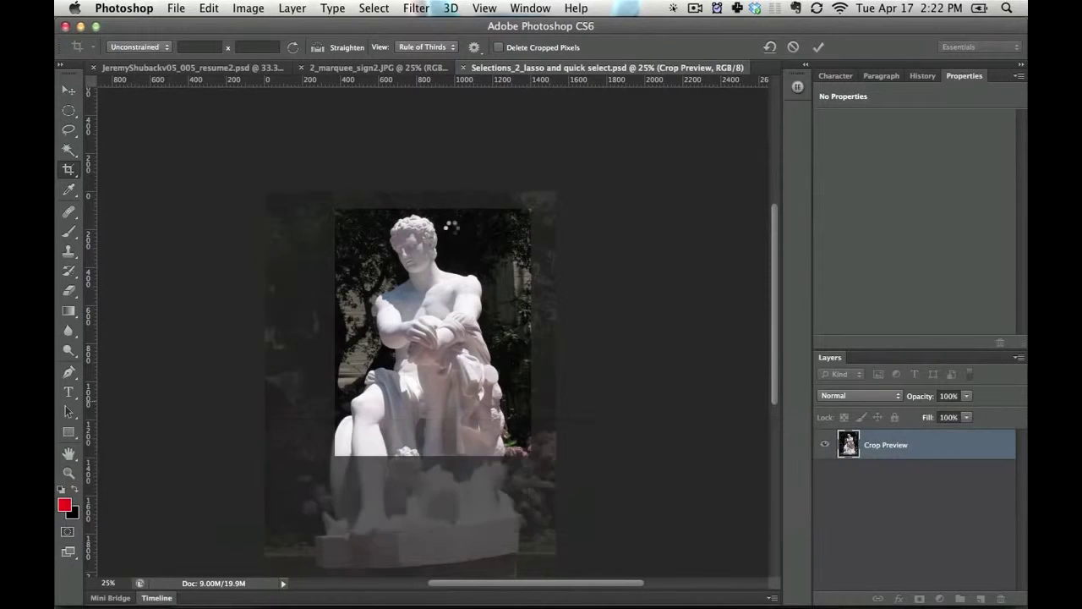
key(v)
drag(449, 295, 448, 260)
key(alt+super+z)
key(alt+super+z)
key(alt+super+z)
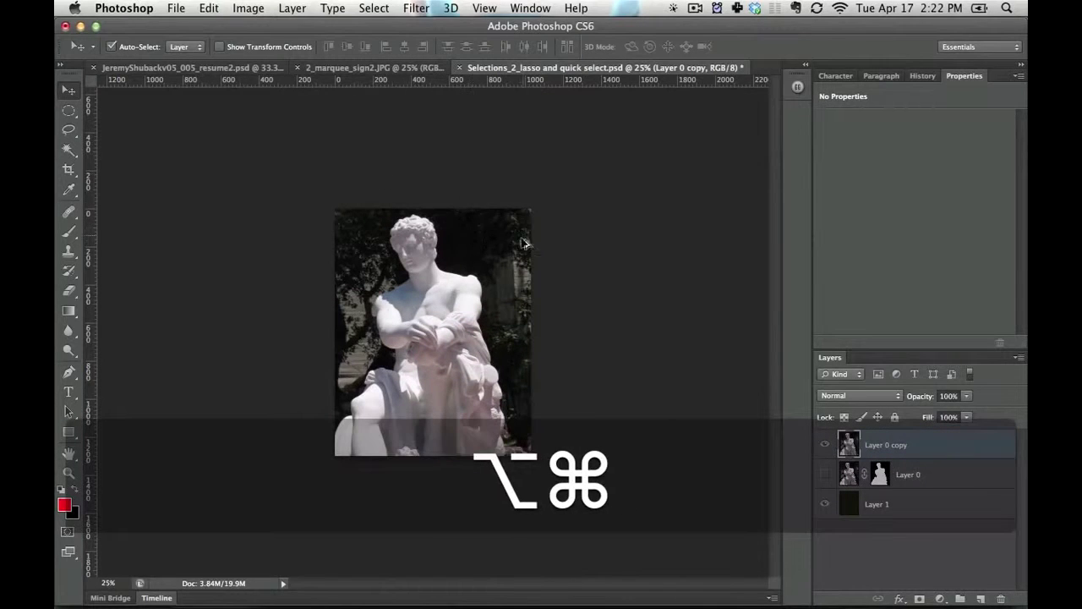
Step: Crop the statue's torso with Delete Cropped Pixels enabled, then undo the crop
key(c)
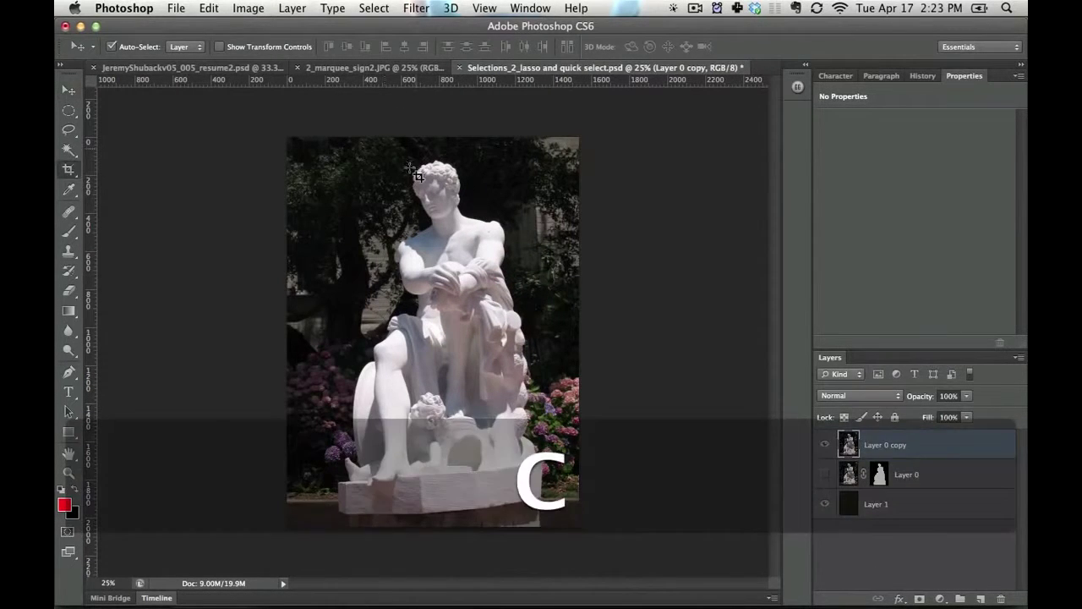
drag(533, 387, 541, 399)
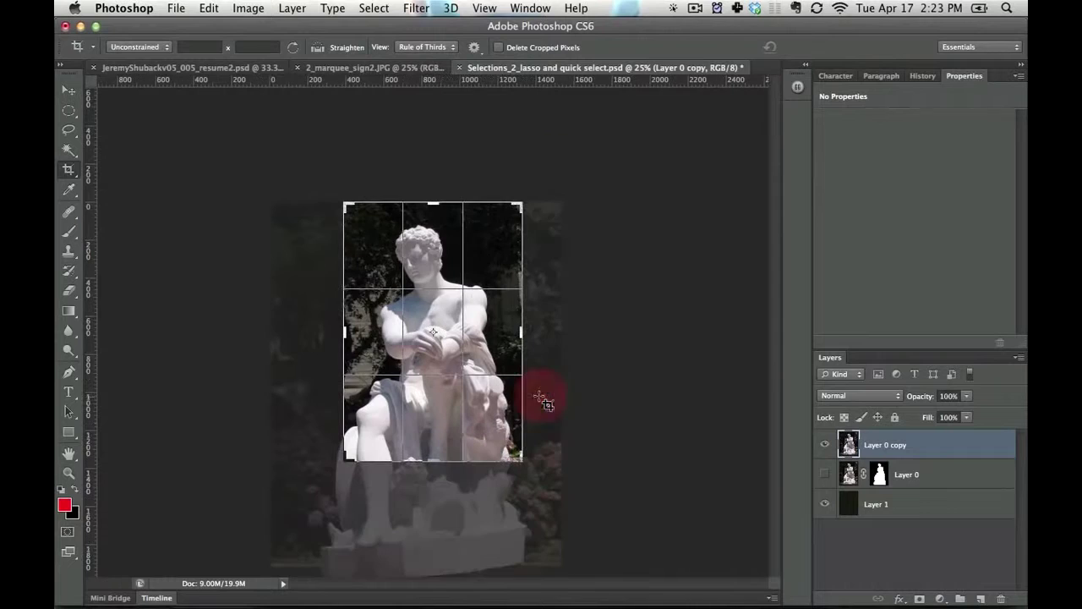
click(524, 47)
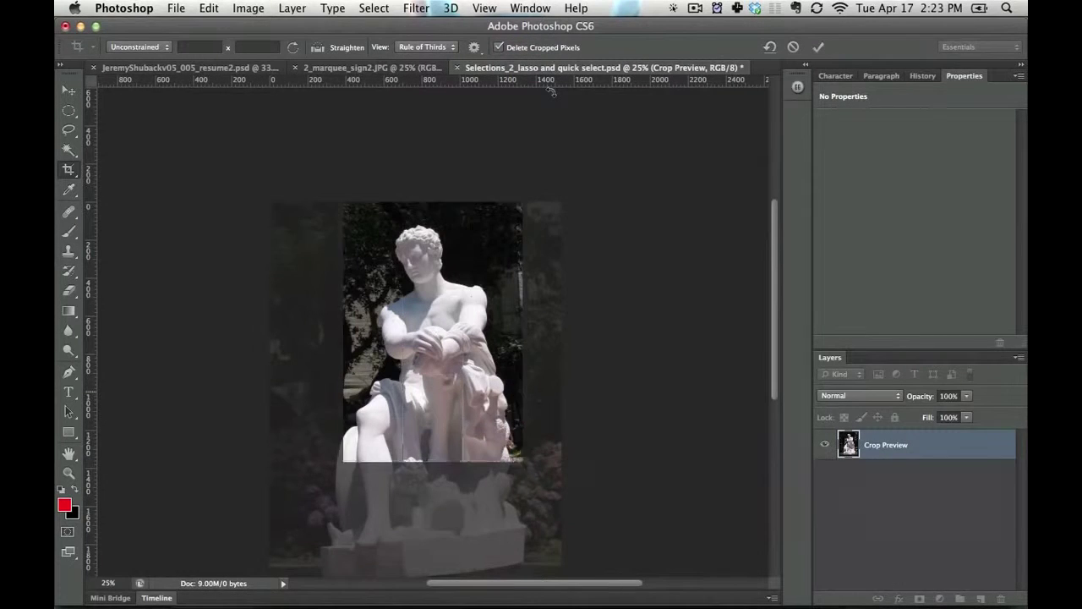
key(Return)
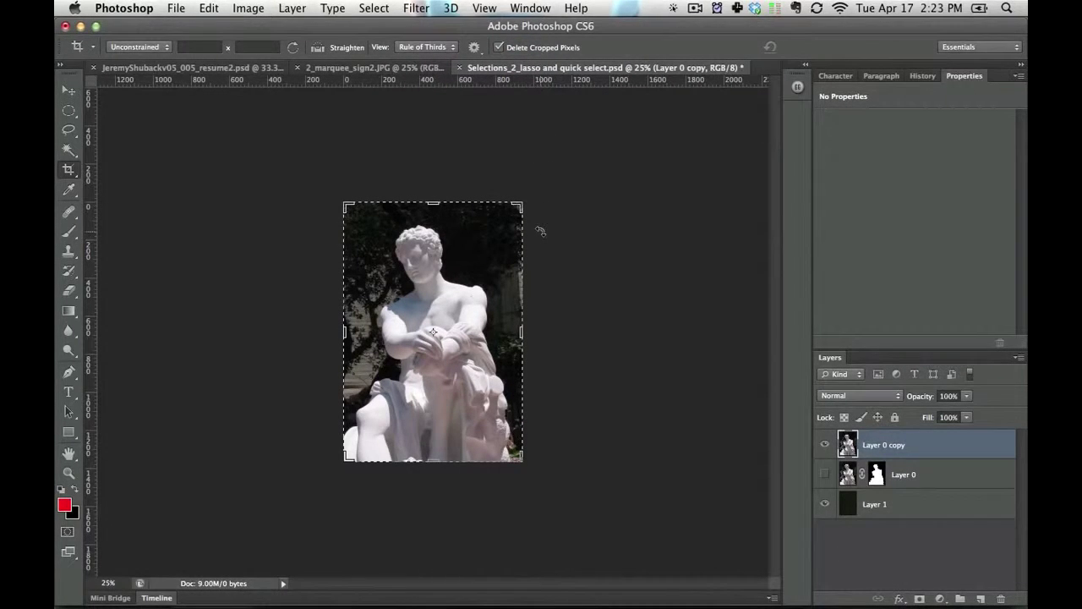
key(super+z)
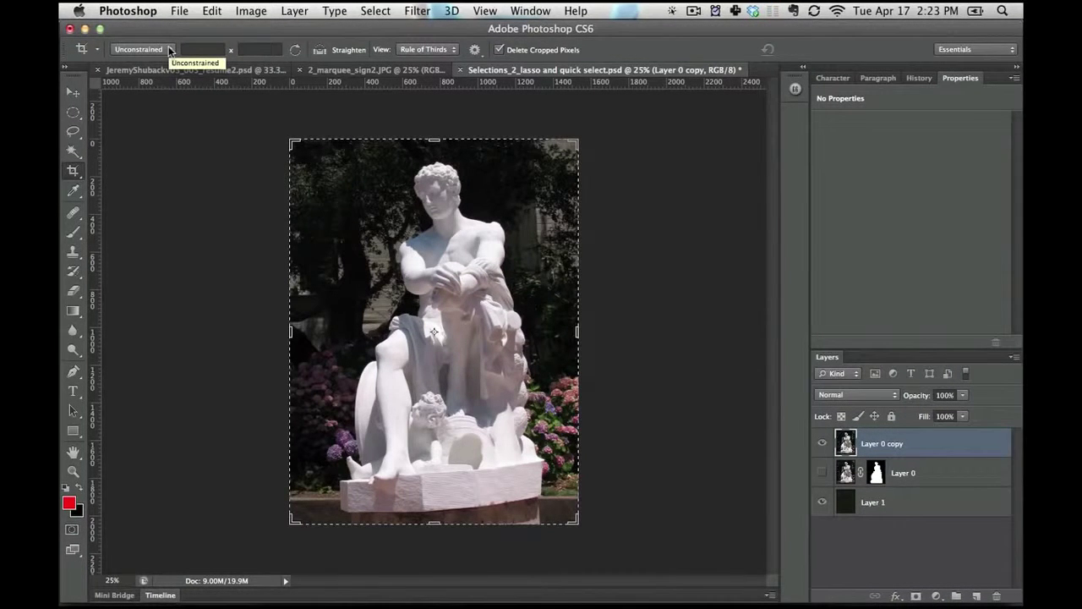
Step: Set a 50 px × 100 px crop size, apply it over the statue, then undo
click(169, 51)
click(214, 49)
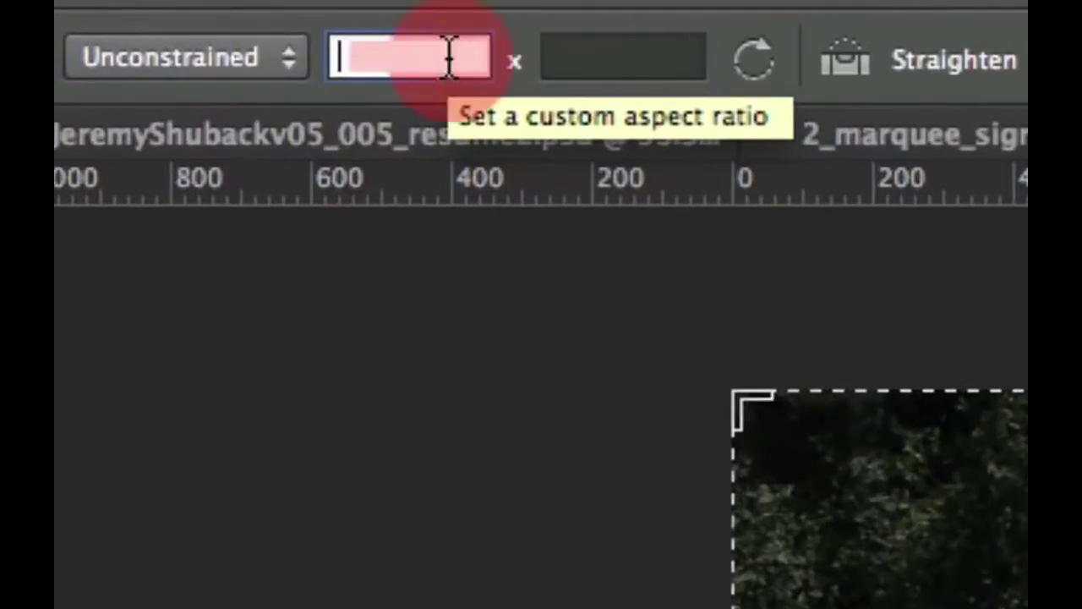
text(50 px)
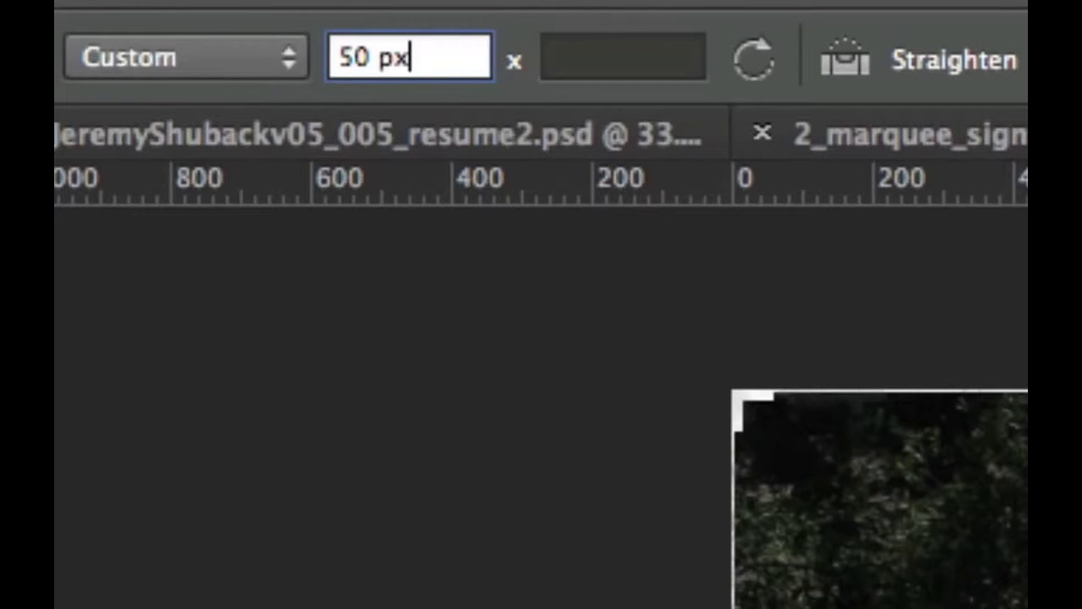
key(Tab)
text(100 px)
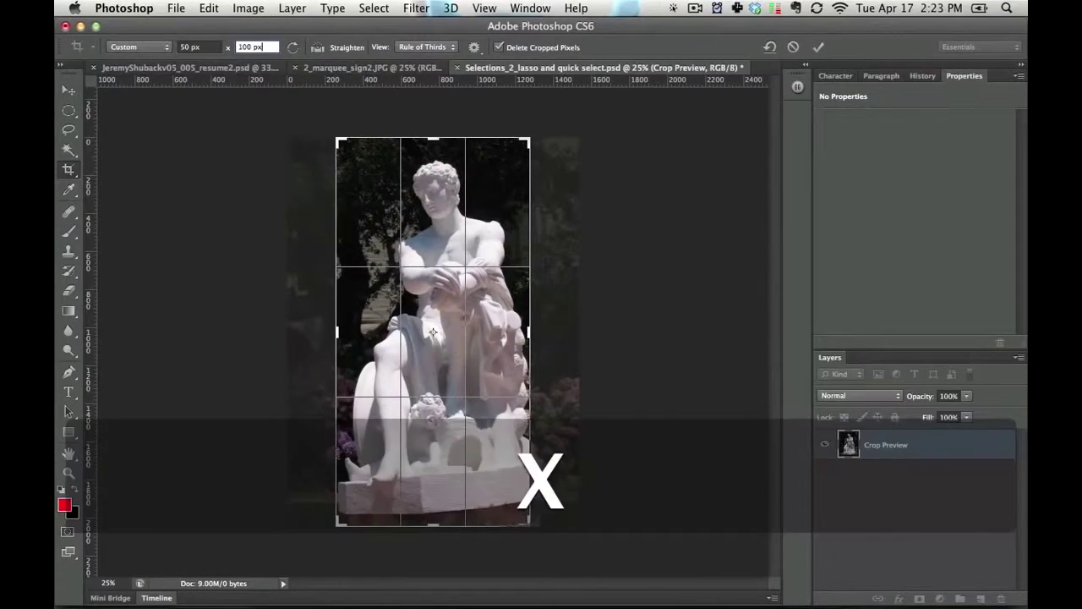
key(Return)
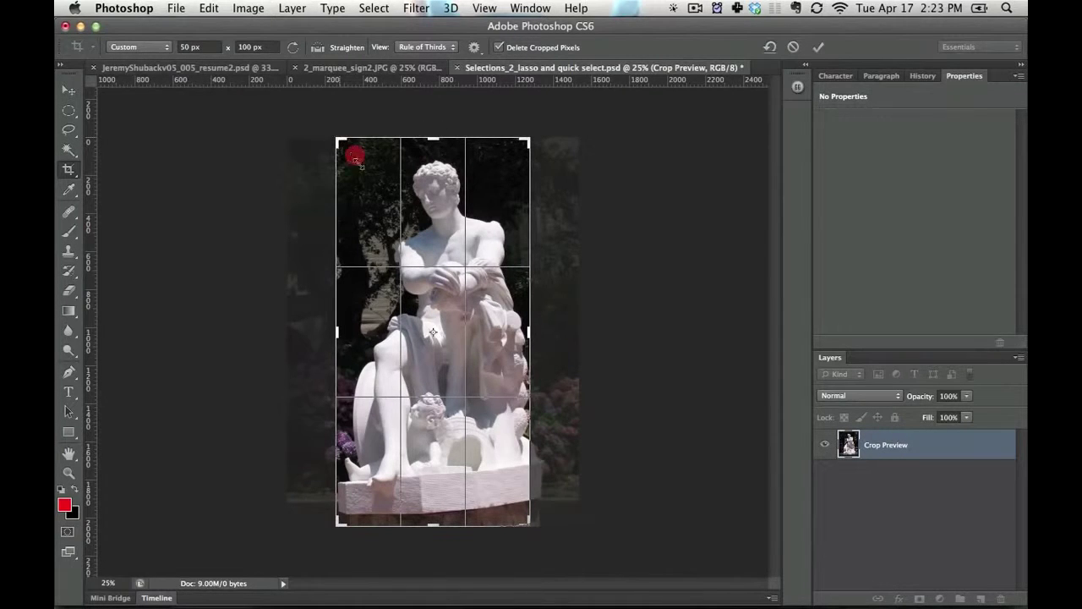
drag(355, 157, 471, 468)
key(Return)
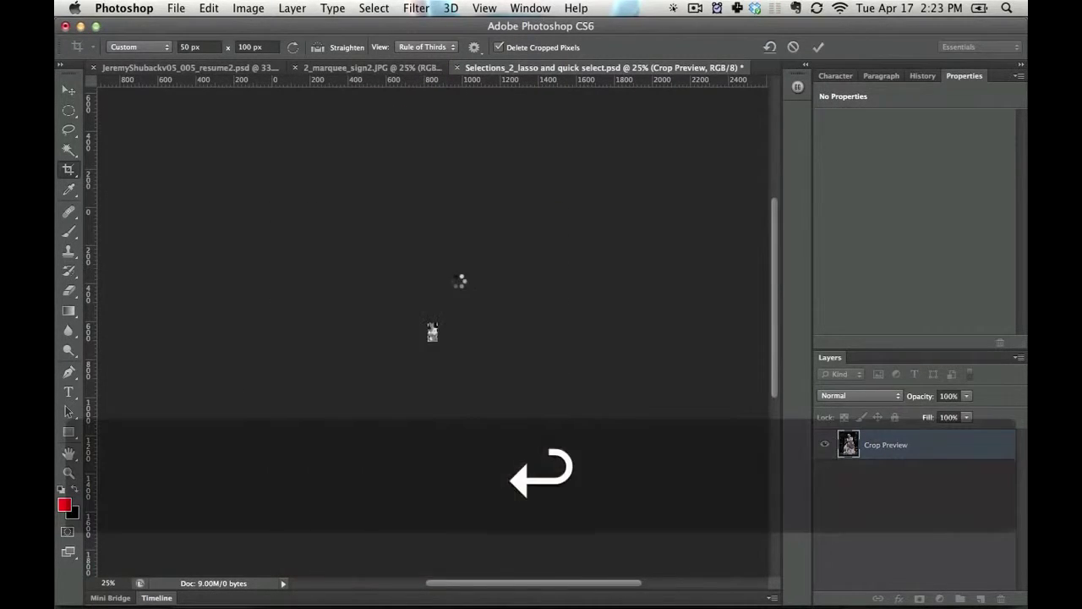
key(super+z)
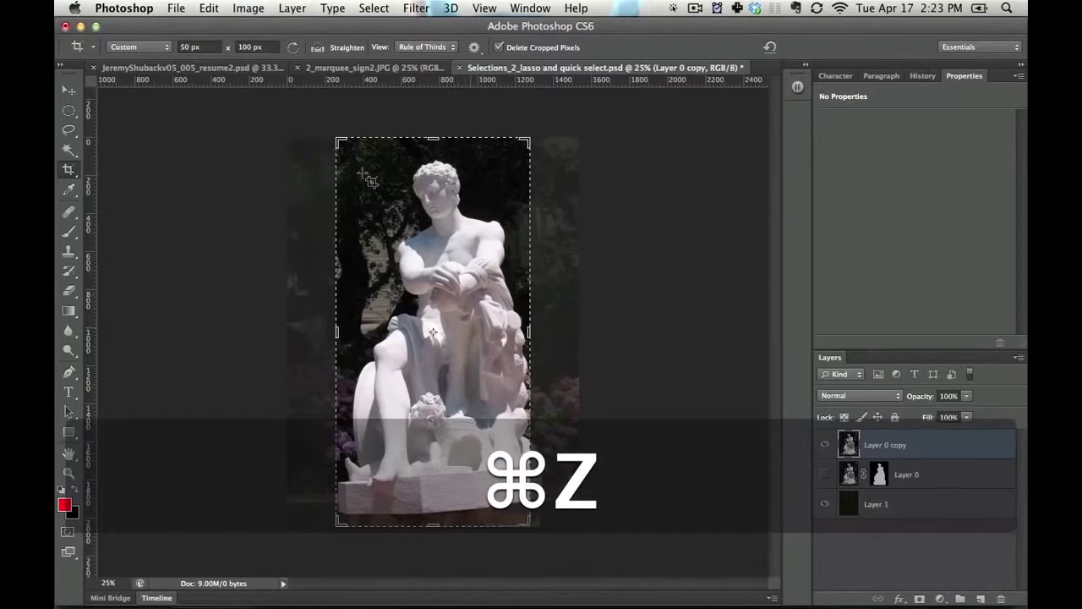
Step: Switch rulers to inches, crop the statue at 50 × 100, then undo the crop
click(203, 46)
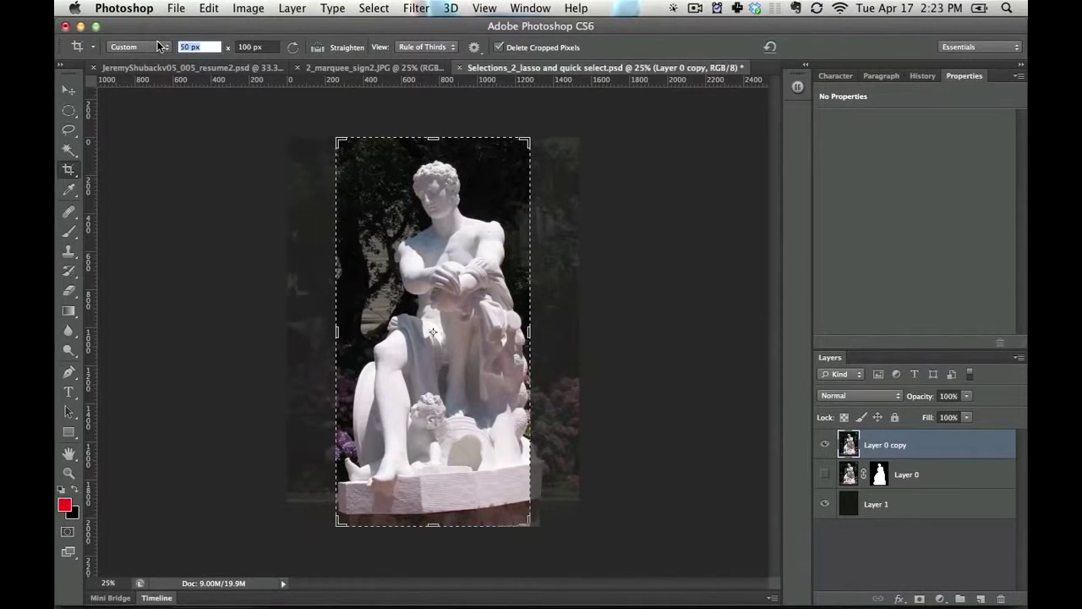
right_click(225, 80)
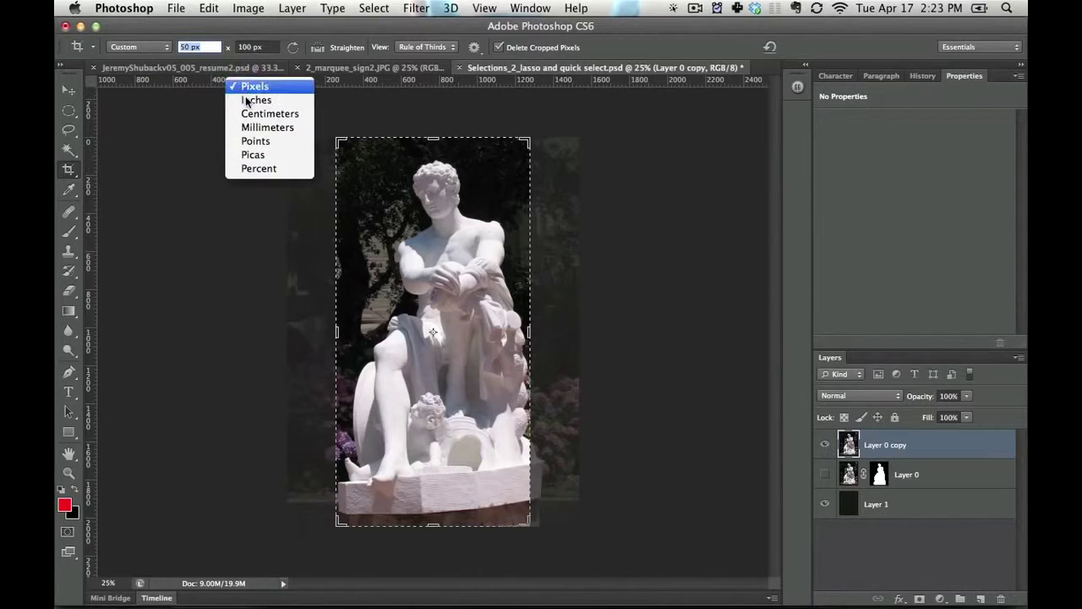
click(166, 45)
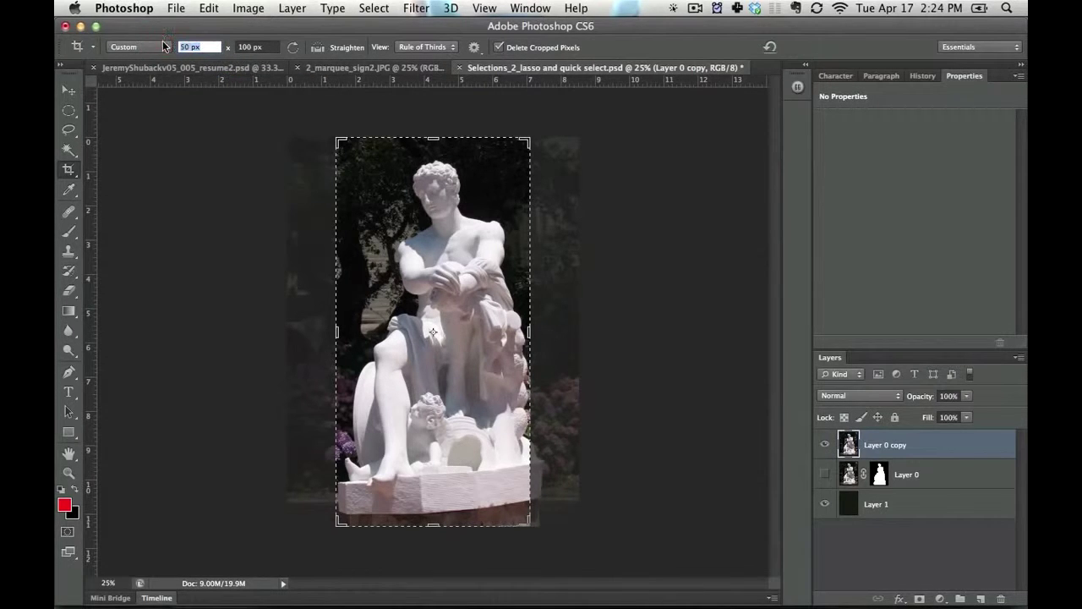
text(50)
key(Tab)
text(1)
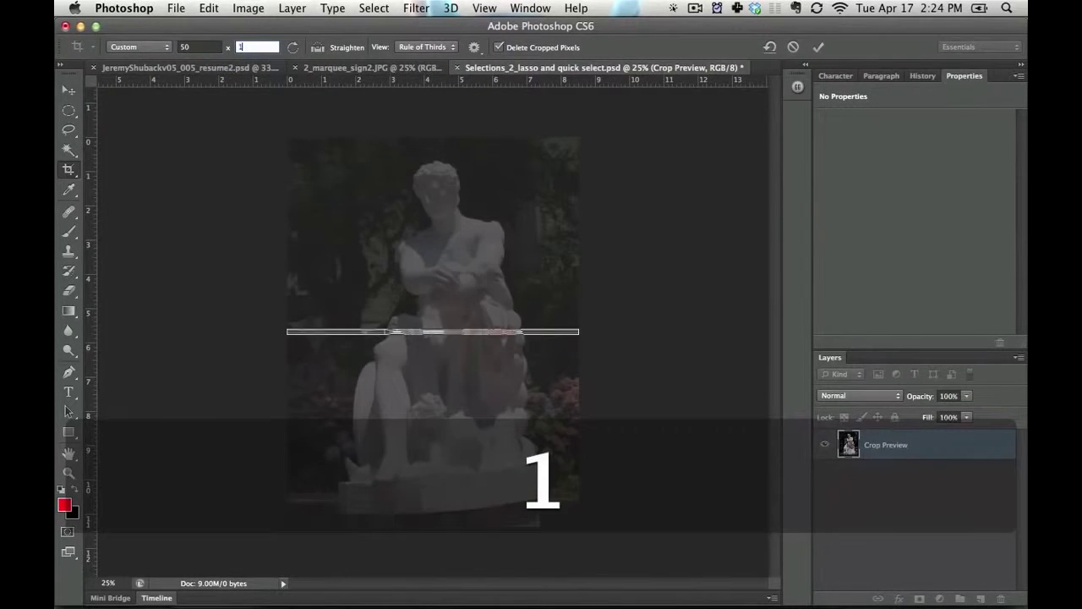
text(00)
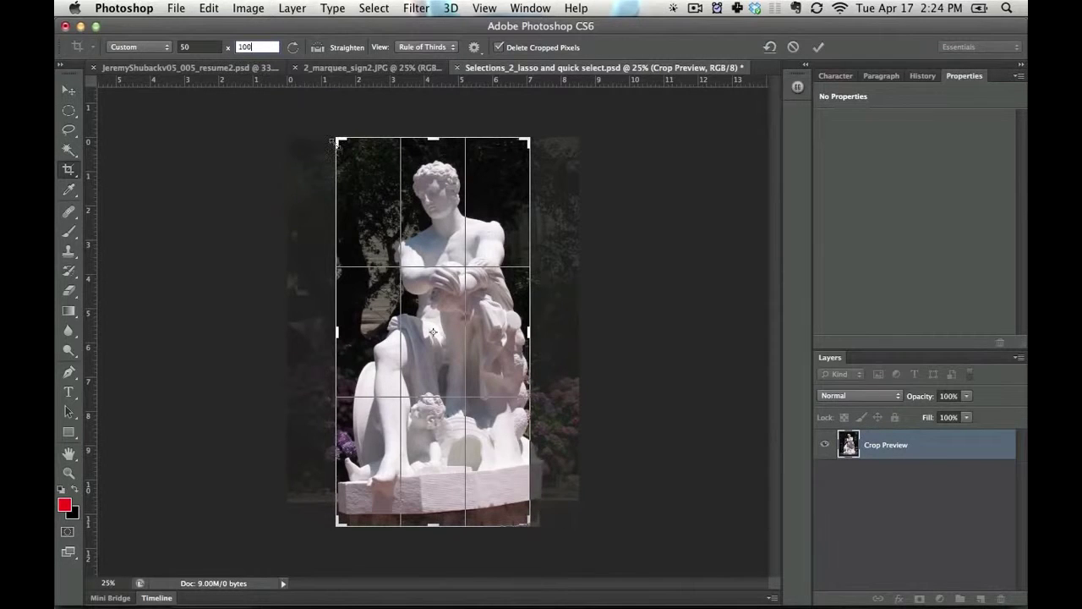
drag(362, 182, 362, 182)
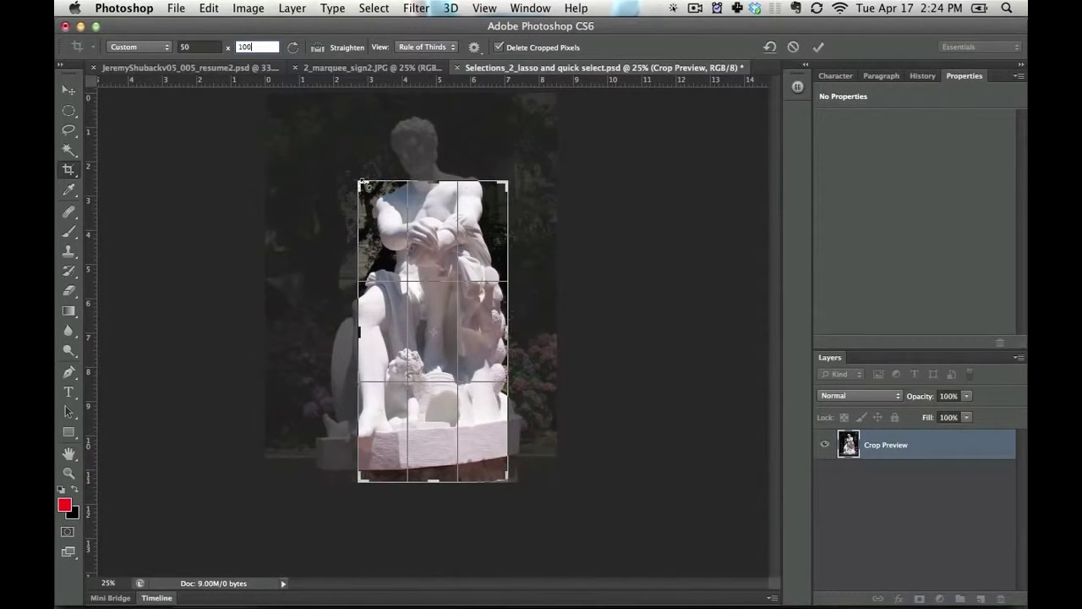
key(Return)
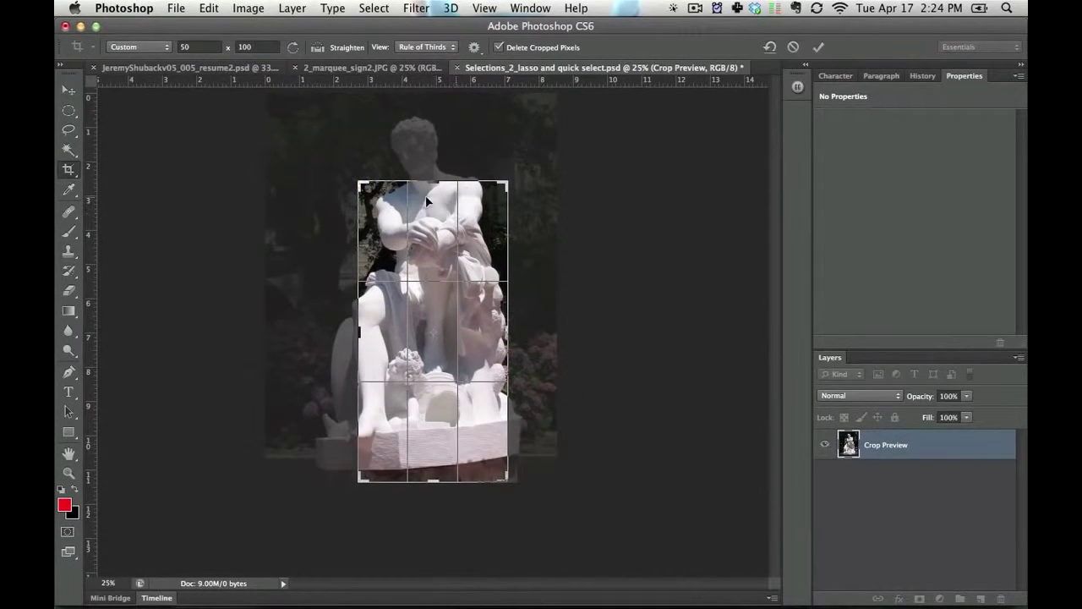
key(Return)
key(super+z)
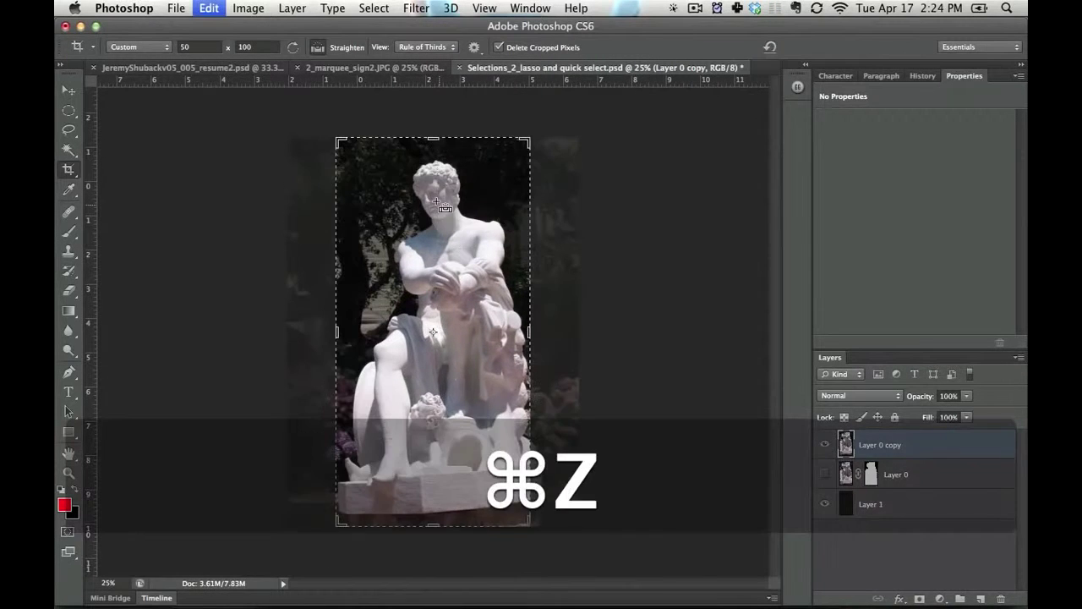
Step: Retype 50 px × 100 px, apply the tiny crop from the top-left corner, then undo it
click(164, 49)
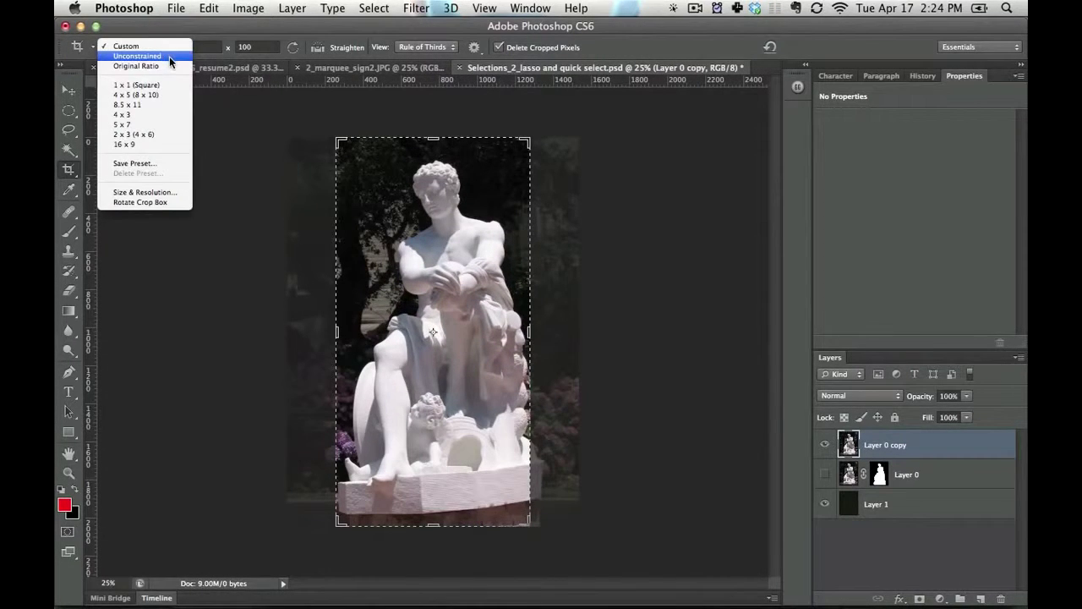
click(188, 46)
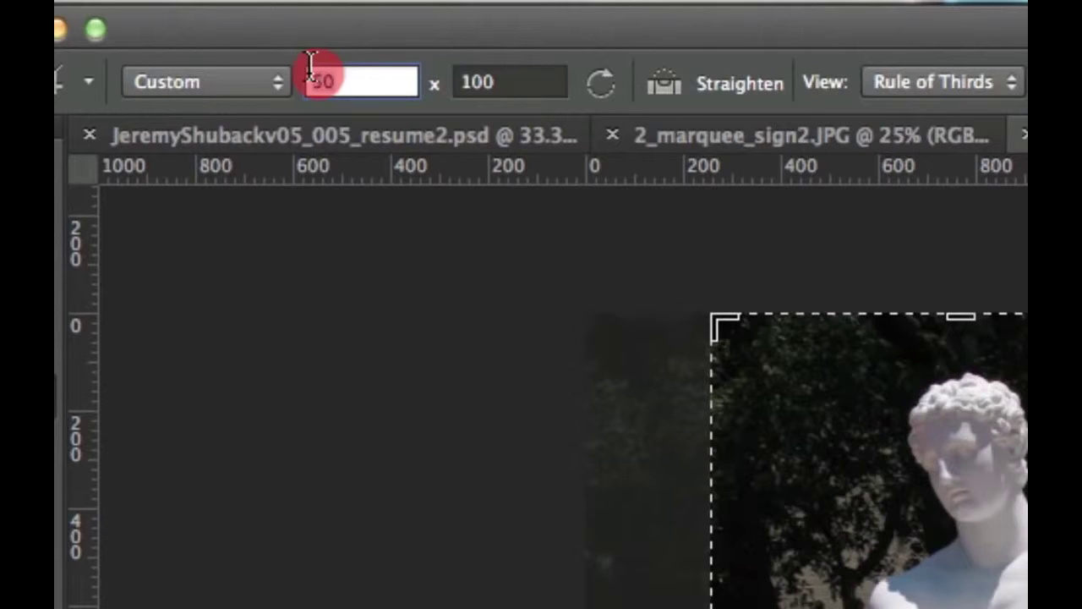
text(50 px)
key(Tab)
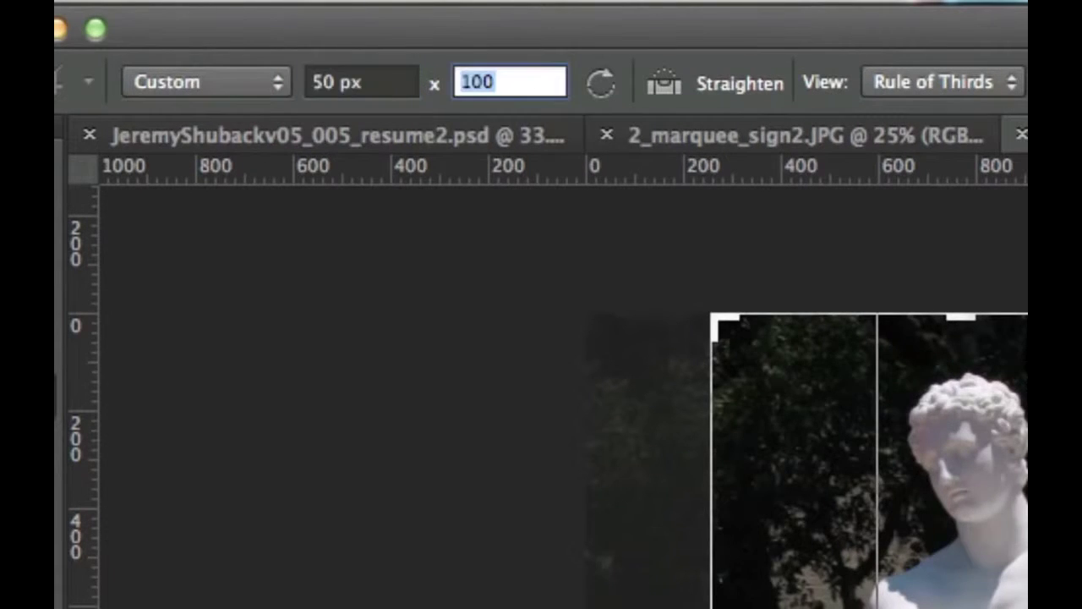
text(100 px)
key(Return)
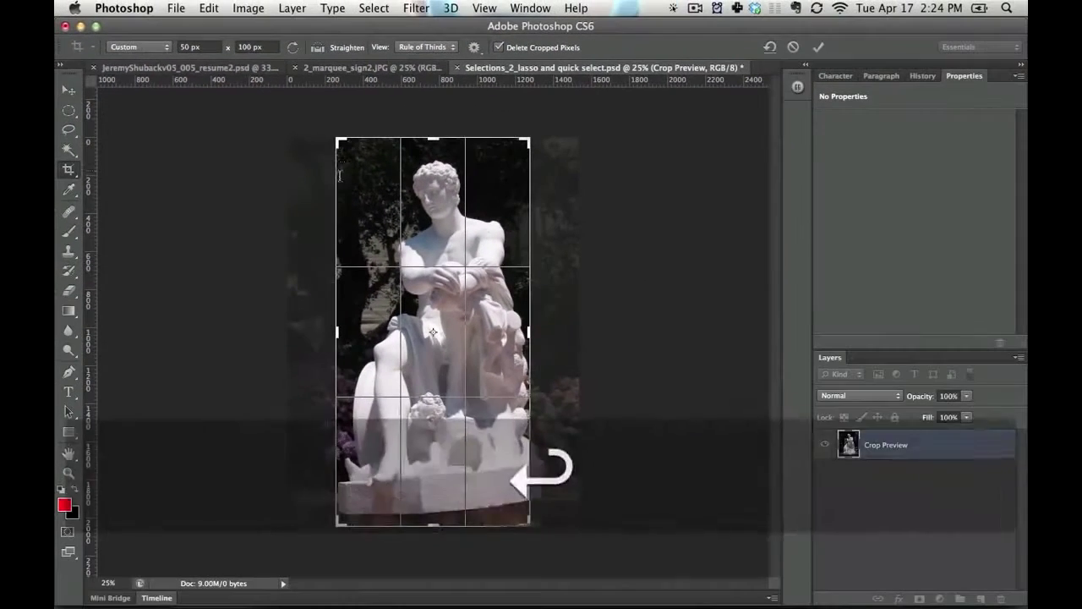
drag(351, 150, 350, 148)
key(Return)
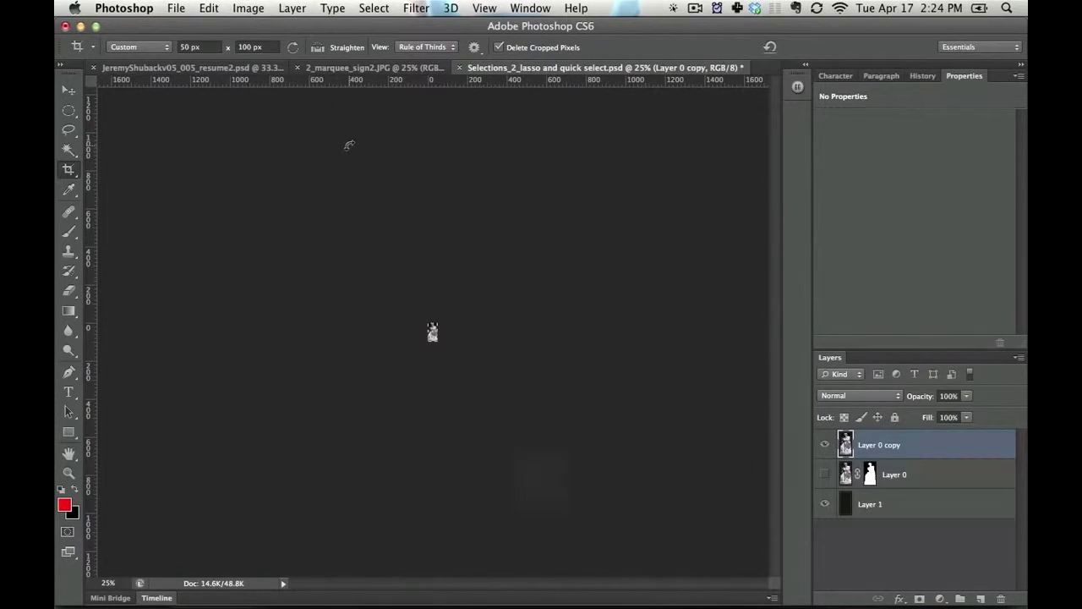
key(super+z)
click(138, 46)
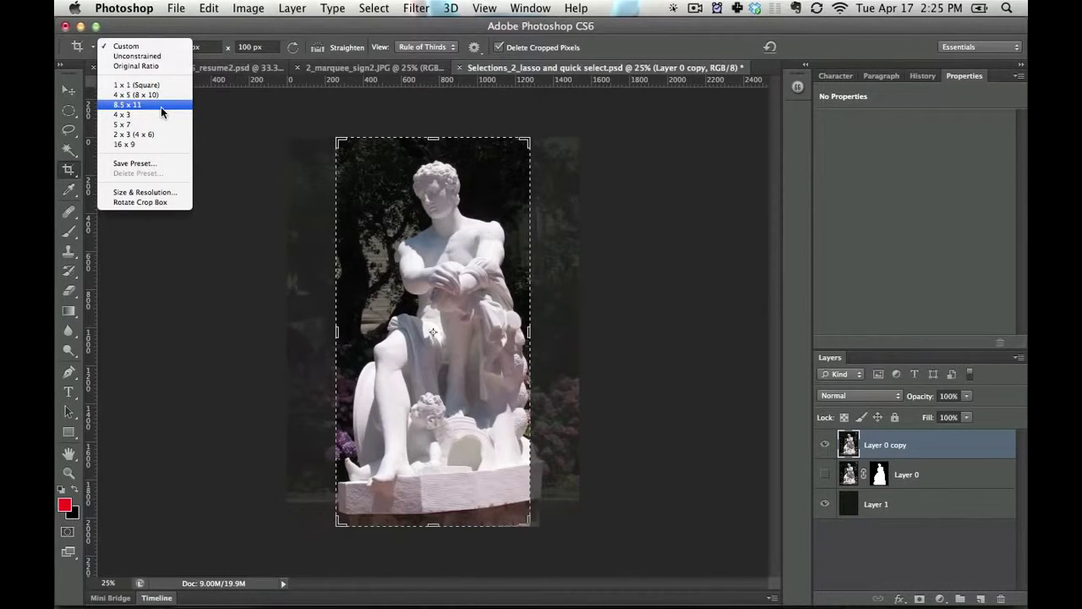
Step: Apply an 8.5 x 11 crop straightened along the statue base, step back, and shrink the frame
click(160, 107)
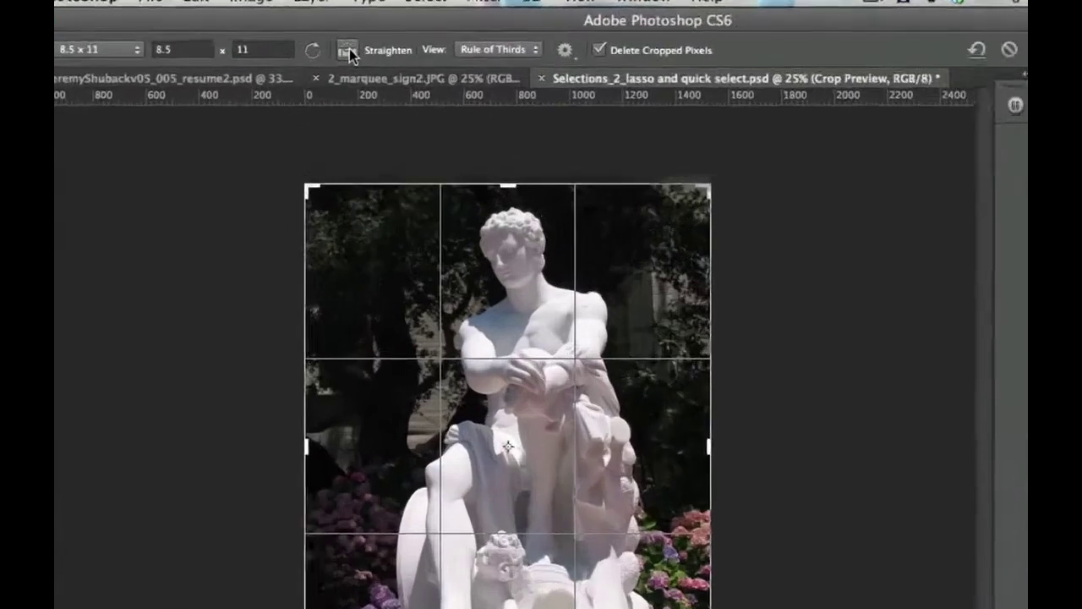
click(320, 47)
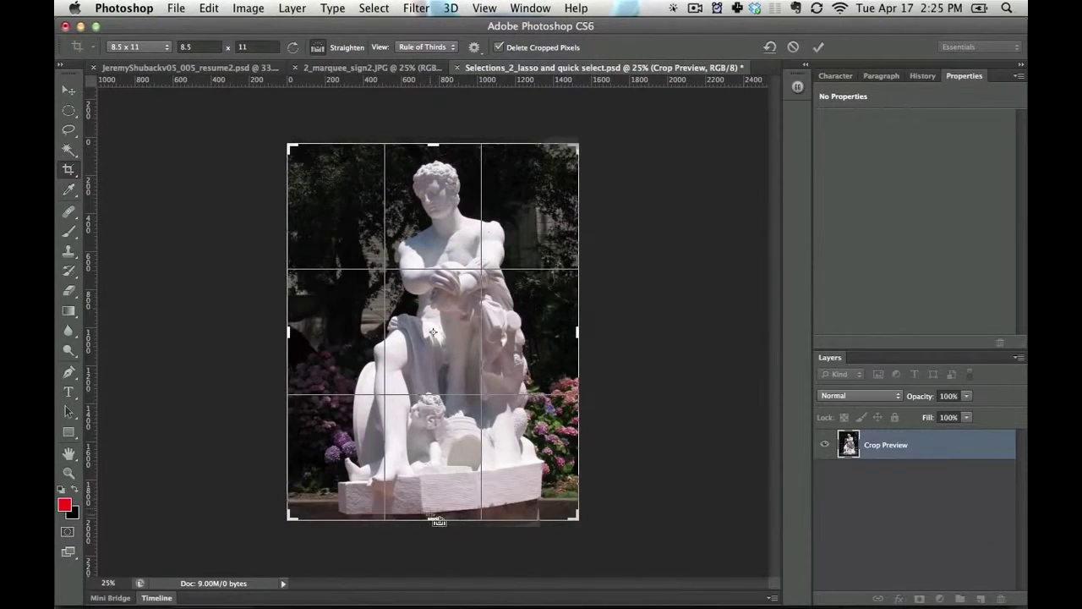
drag(422, 476, 548, 462)
key(Return)
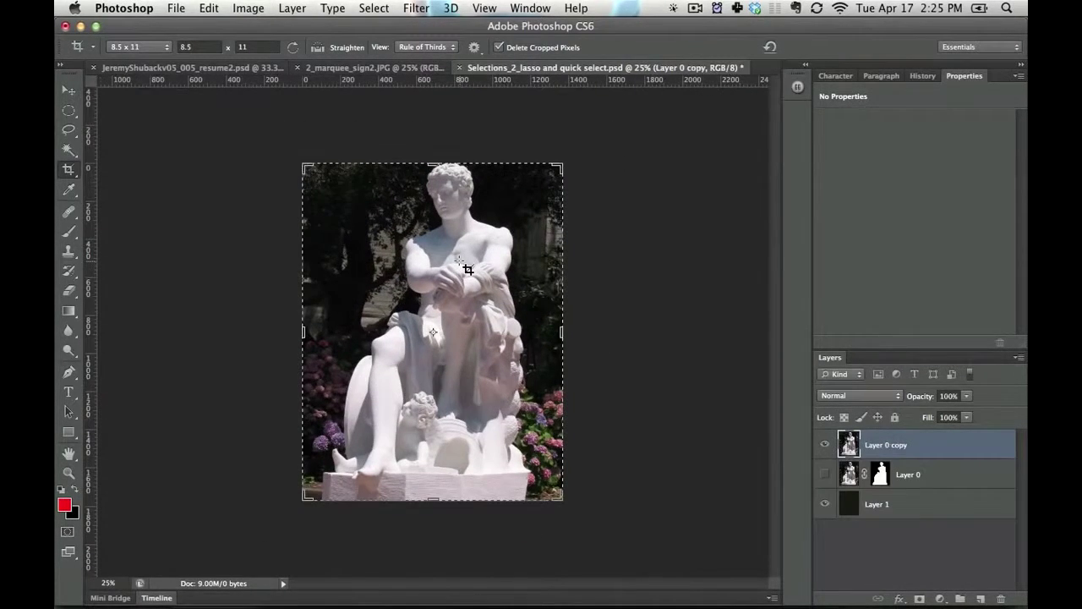
key(alt+super+z)
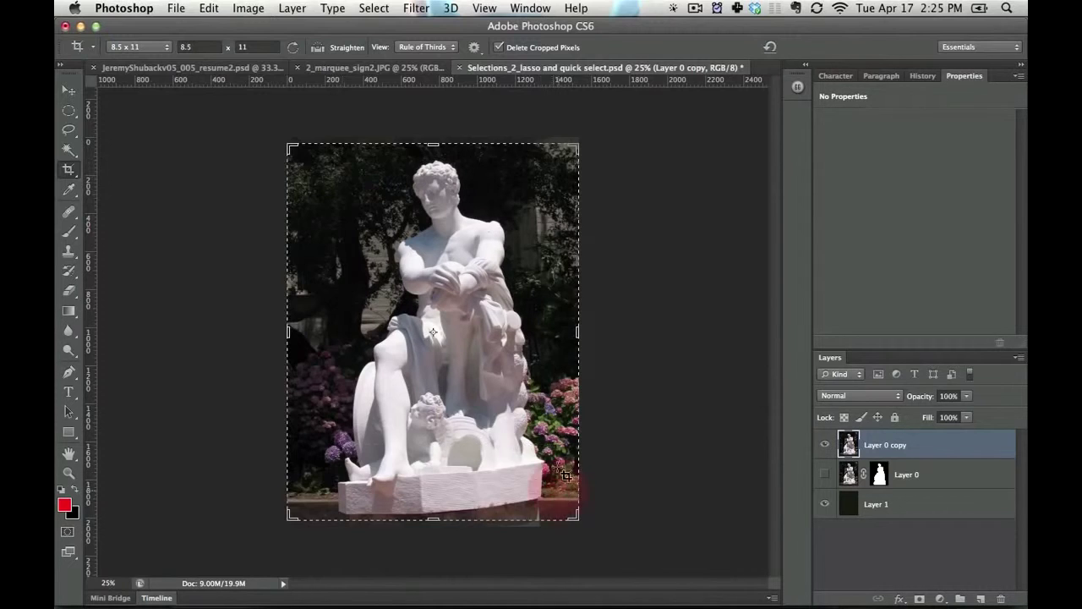
drag(578, 519, 558, 446)
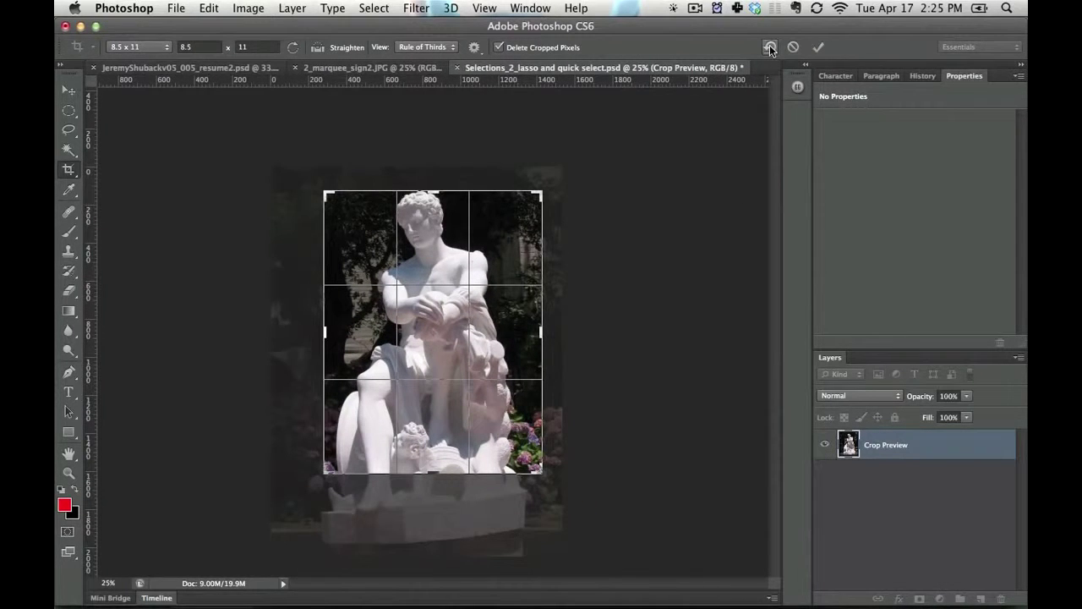
Step: Reset the crop to Unconstrained and select the Perspective Crop Tool
click(769, 47)
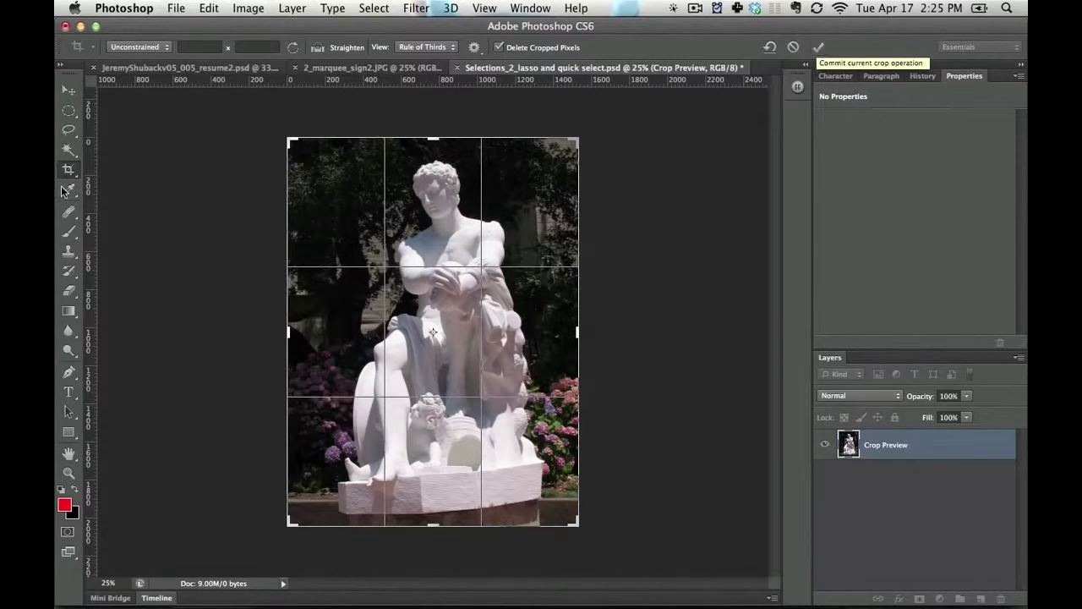
drag(68, 169, 100, 181)
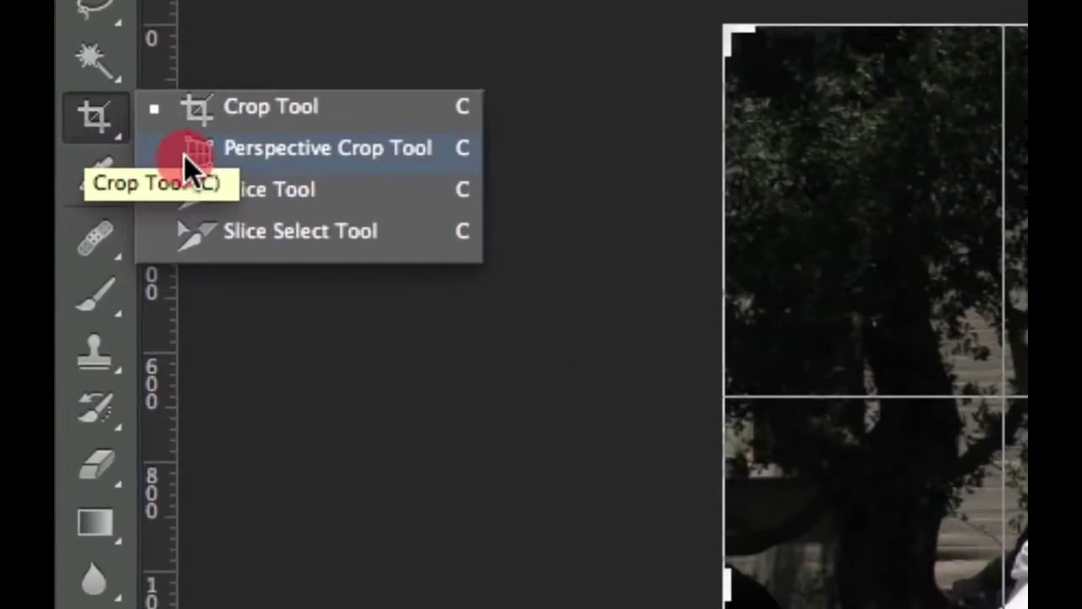
drag(184, 156, 184, 155)
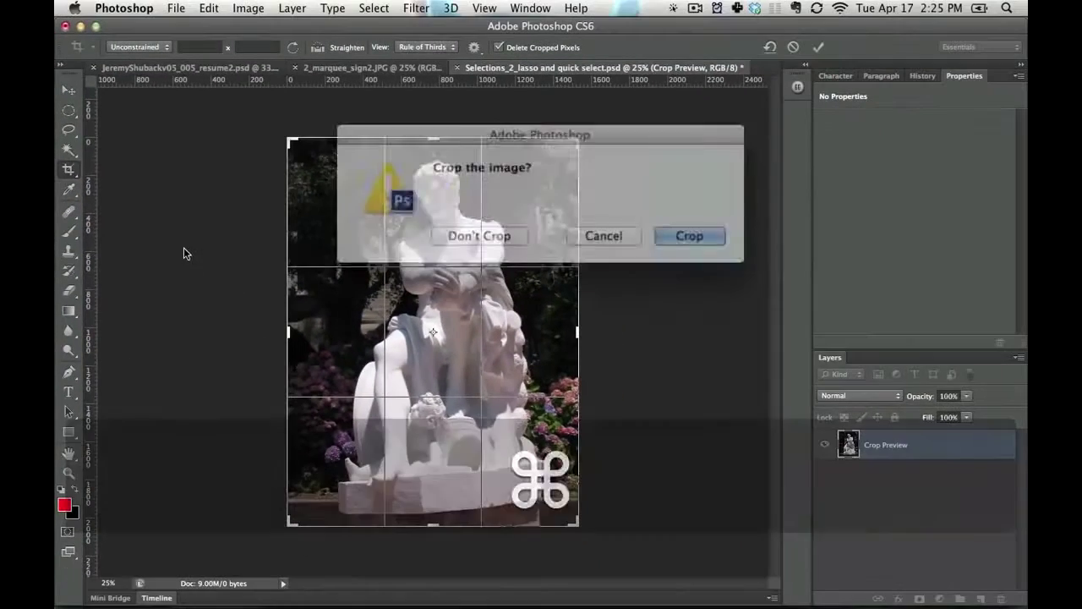
Step: Skip cropping the statue, then perspective-crop the park sign photo with corners fitted to the sign
click(514, 229)
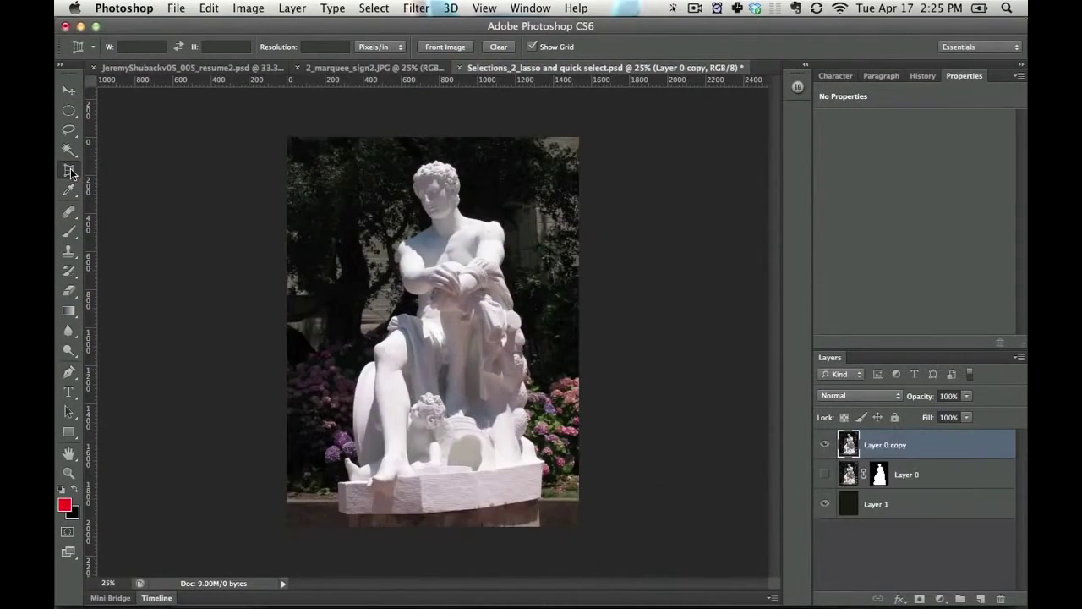
key(super+grave)
key(super+grave)
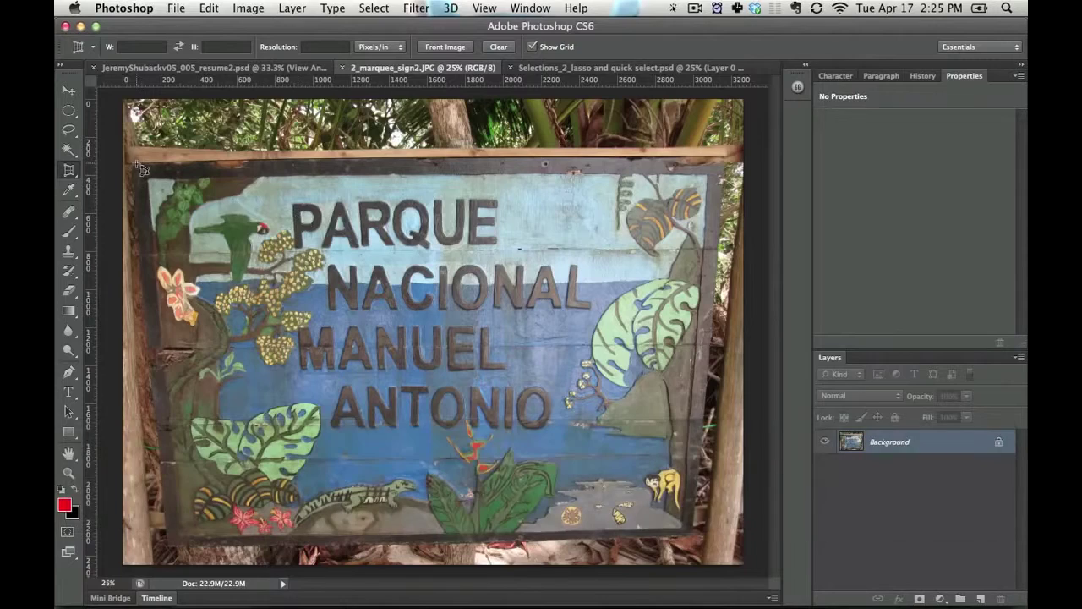
drag(135, 167, 696, 536)
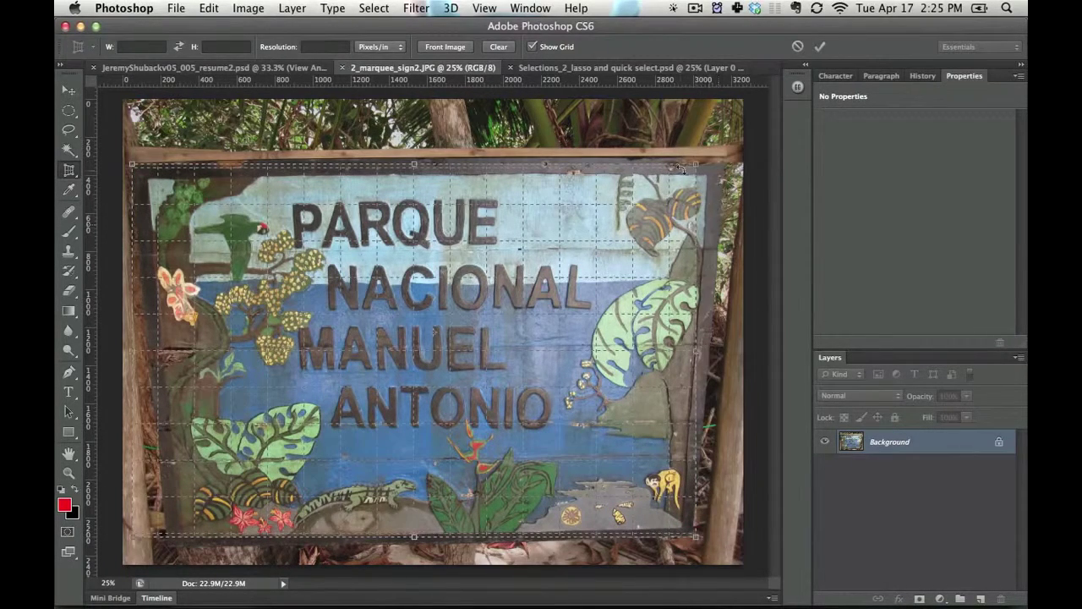
drag(702, 165, 727, 164)
drag(133, 544, 167, 550)
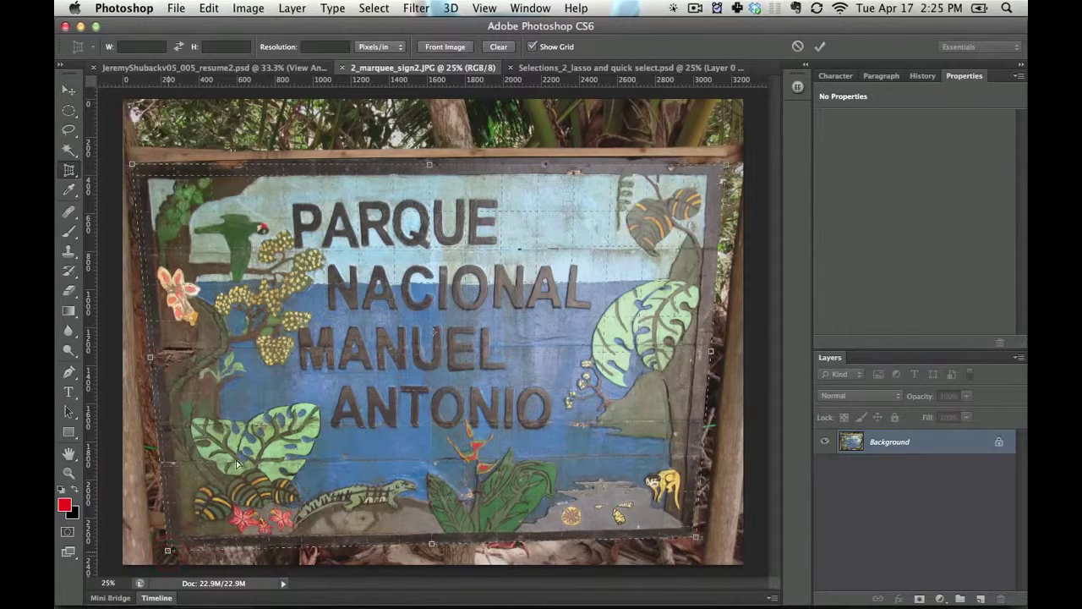
key(Return)
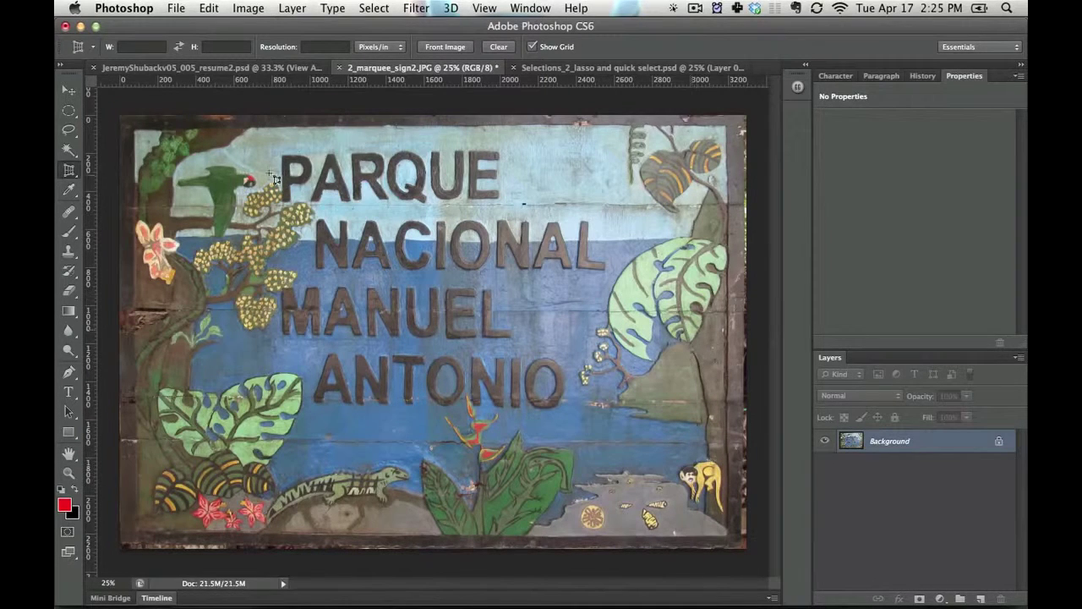
Step: Recrop the flattened sign with a frame rotated about 1.4° so its edges sit square
drag(120, 115, 740, 550)
key(Return)
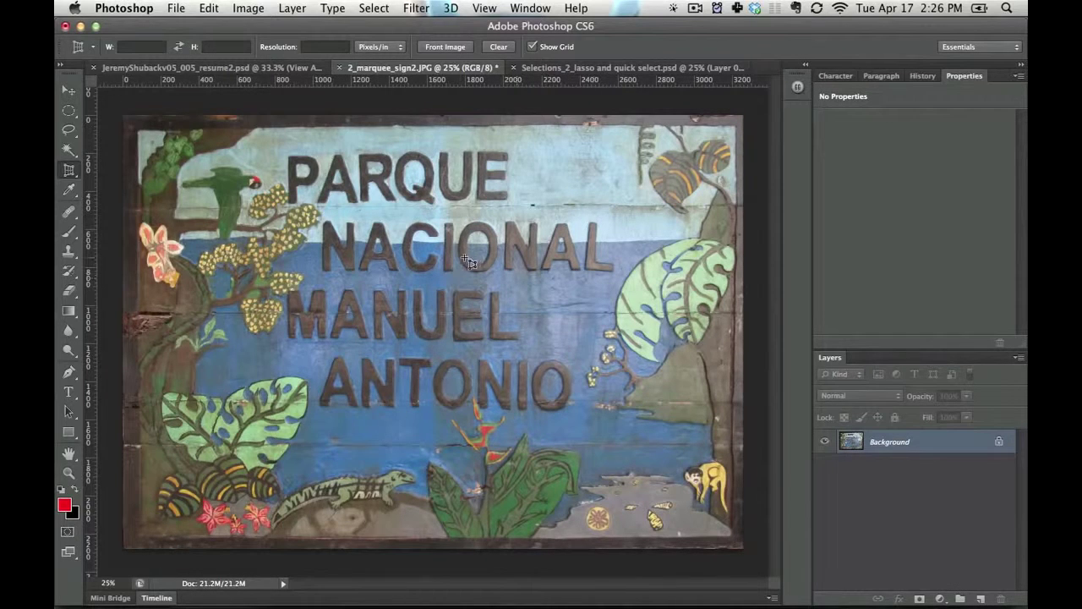
mouse_move(69, 169)
mouse_down()
mouse_move(91, 183)
mouse_move(71, 173)
mouse_up()
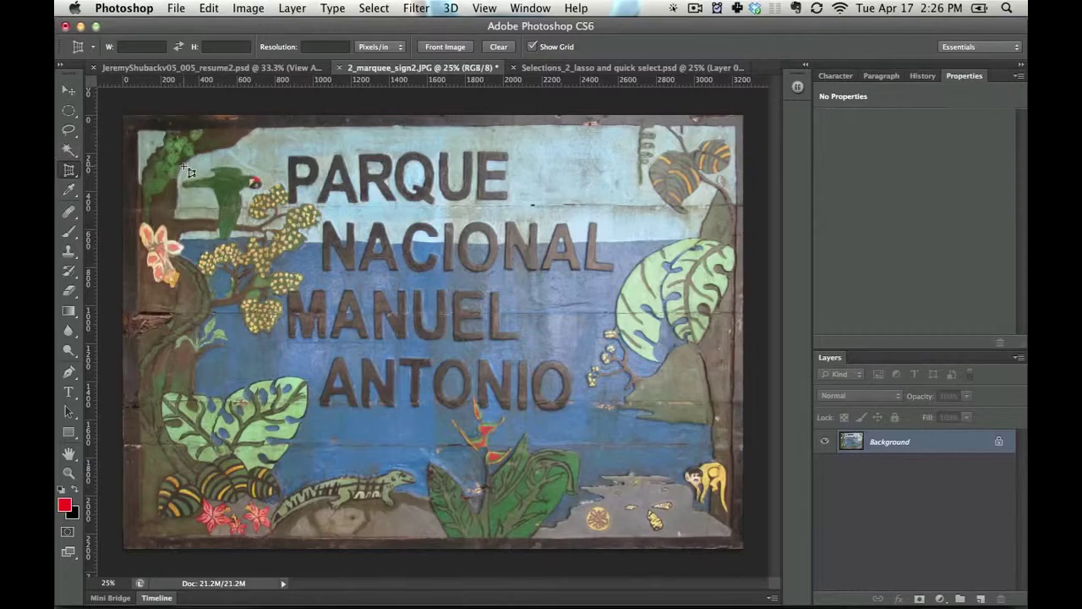